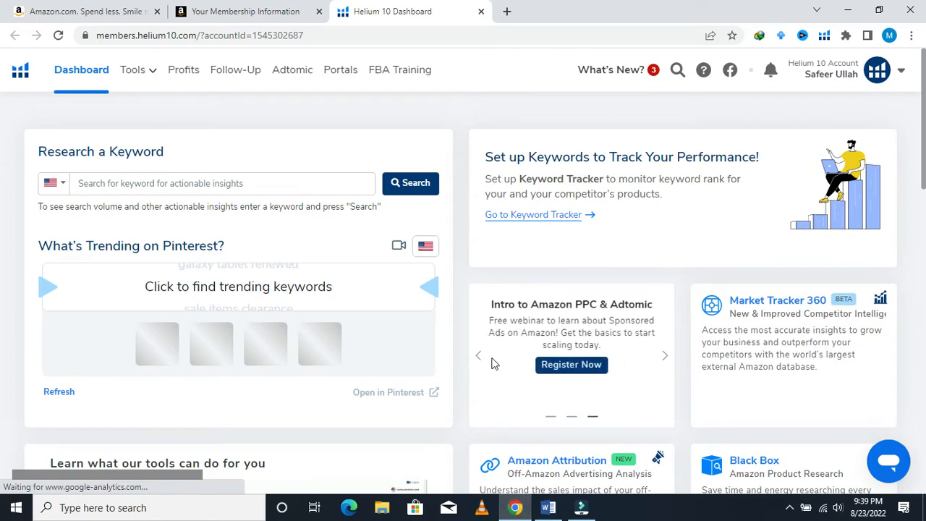
Look over the dashboard's tool cards and the marketplaces offered for keyword research
{"action": "scroll", "coordinate": [487, 313], "scroll_direction": "down", "scroll_amount": 3}
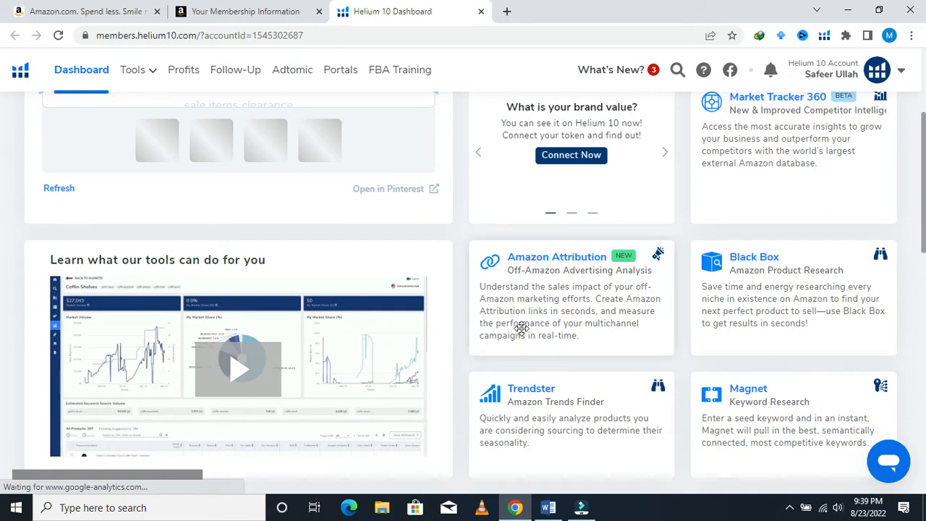
{"action": "scroll", "coordinate": [466, 355], "scroll_direction": "down", "scroll_amount": 1}
{"action": "scroll", "coordinate": [466, 360], "scroll_direction": "down", "scroll_amount": 1}
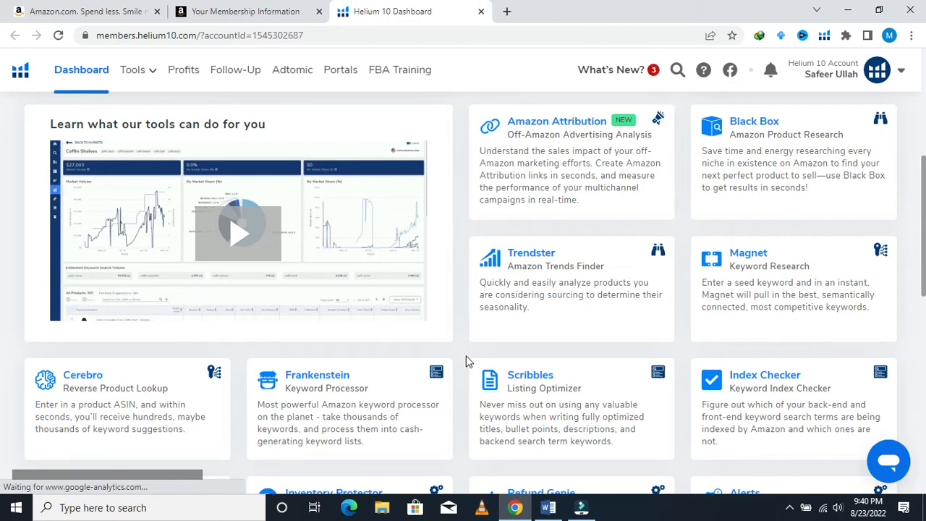
{"action": "scroll", "coordinate": [466, 361], "scroll_direction": "up", "scroll_amount": 5}
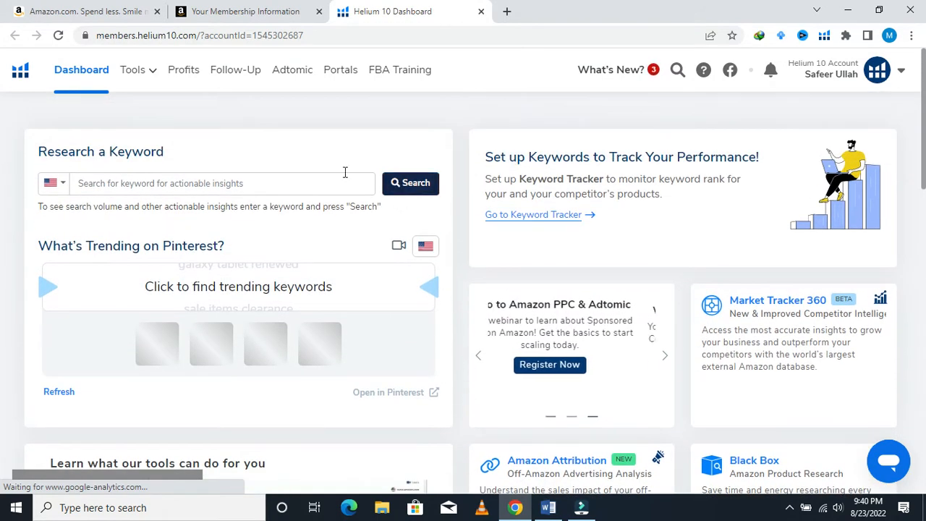
{"action": "left_click", "coordinate": [64, 195]}
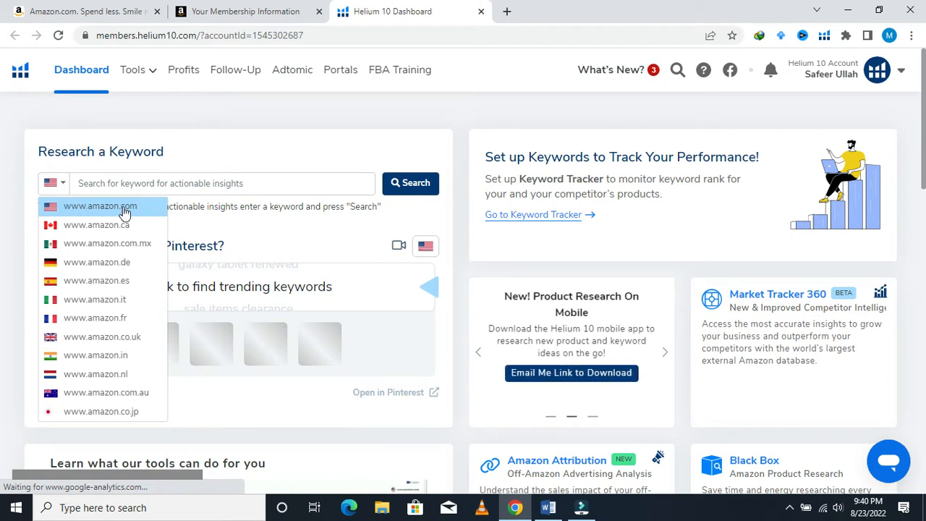
{"action": "left_click", "coordinate": [65, 186]}
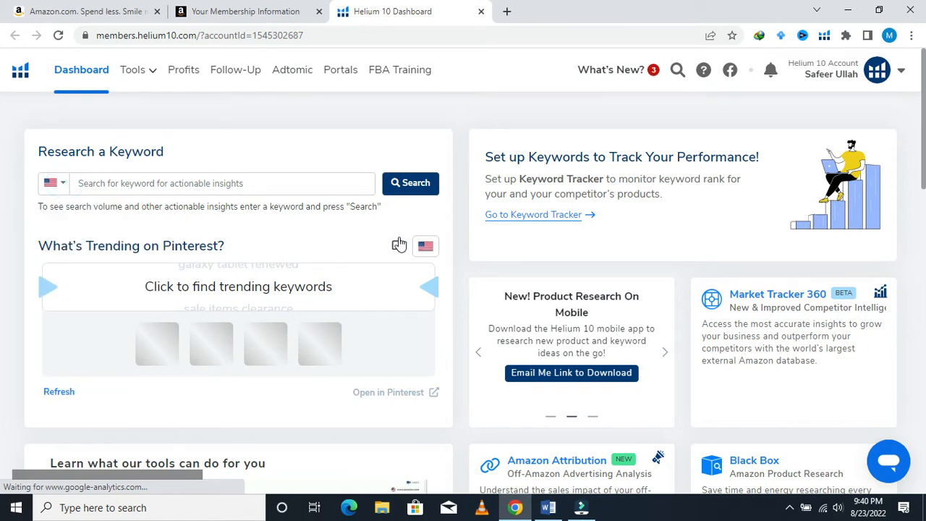
Open the Black Box product research tool and switch its search to Keywords
{"action": "scroll", "coordinate": [589, 232], "scroll_direction": "down", "scroll_amount": 2}
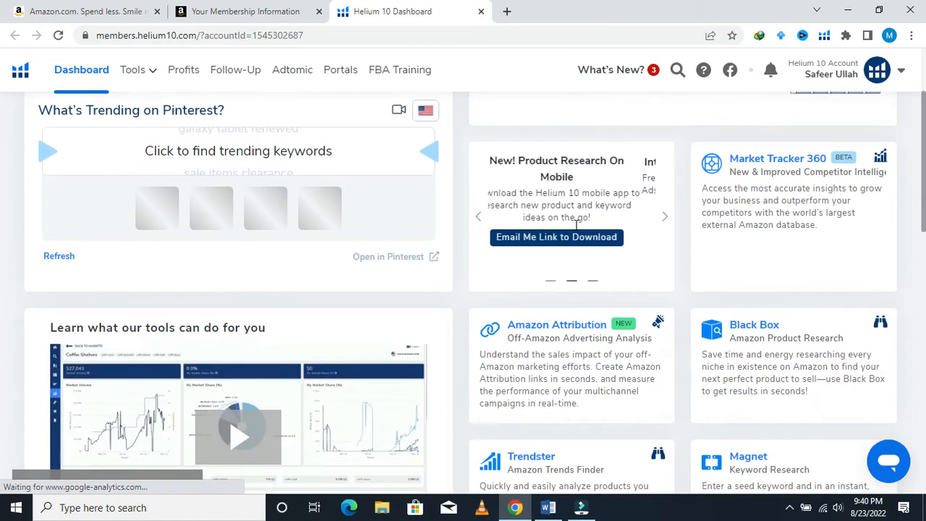
{"action": "scroll", "coordinate": [576, 230], "scroll_direction": "down", "scroll_amount": 1}
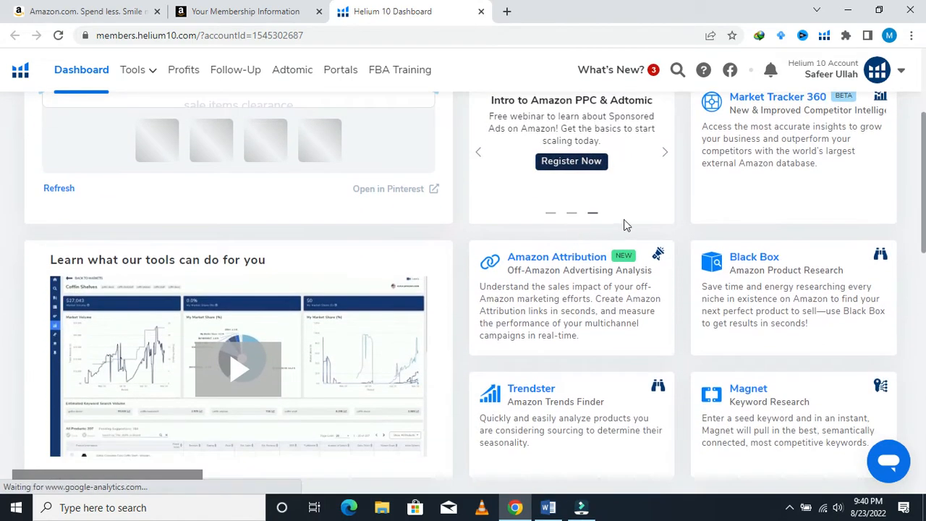
{"action": "left_click", "coordinate": [736, 261]}
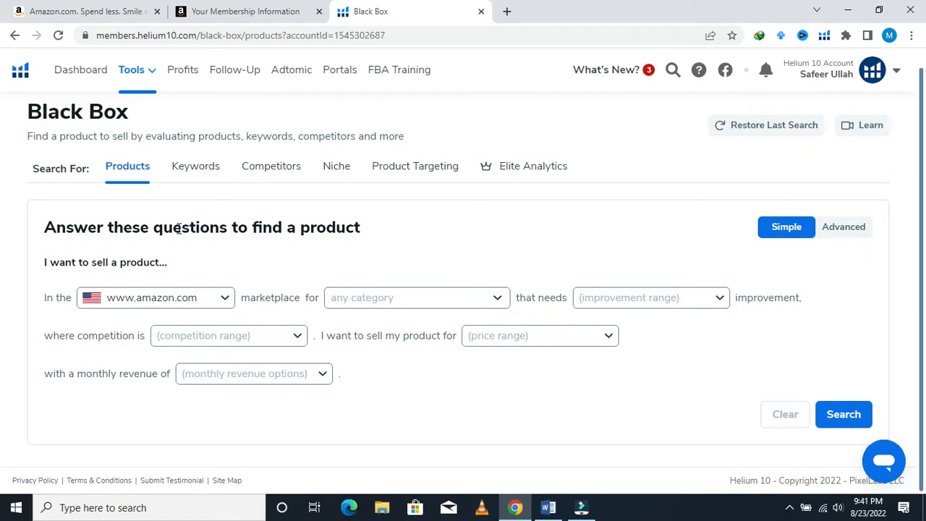
{"action": "left_click", "coordinate": [194, 179]}
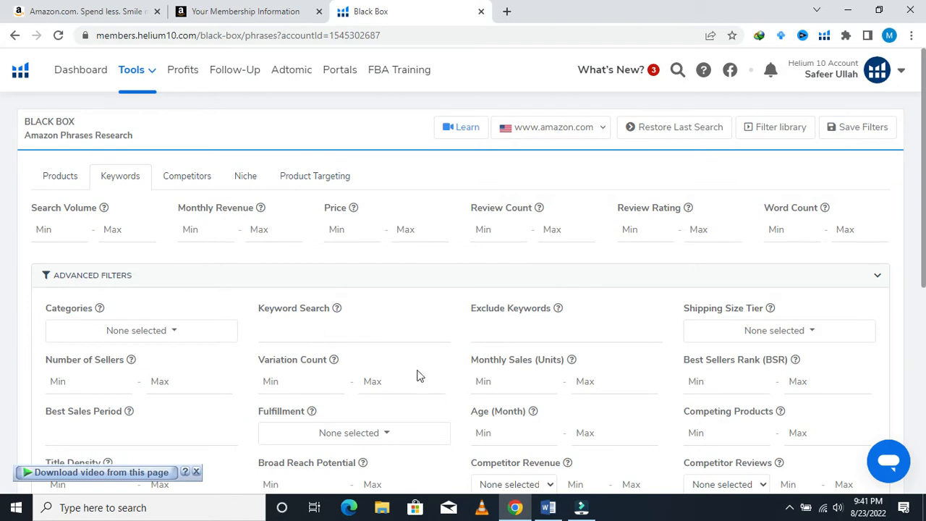
Switch to Word to read through the product hunting criteria document, and return to Black Box in Chrome
{"action": "left_click", "coordinate": [548, 509]}
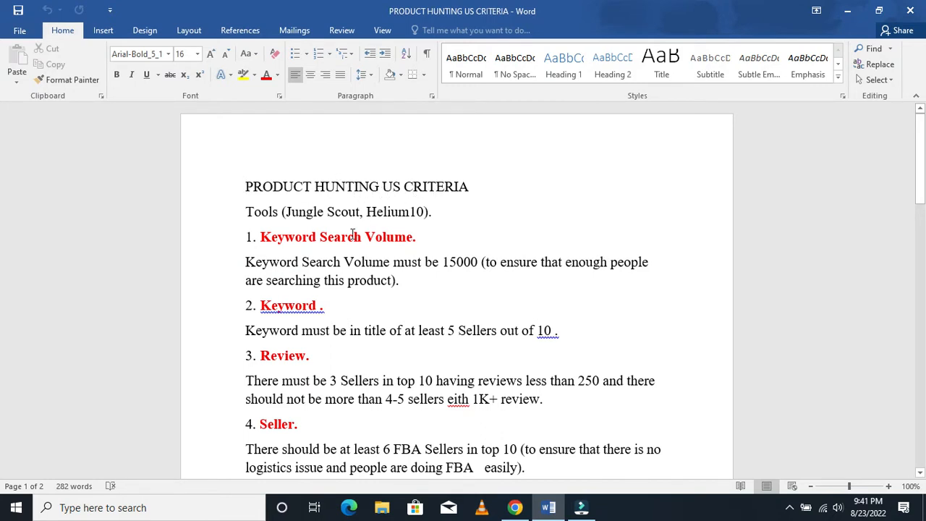
{"action": "scroll", "coordinate": [352, 233], "scroll_direction": "down", "scroll_amount": 8}
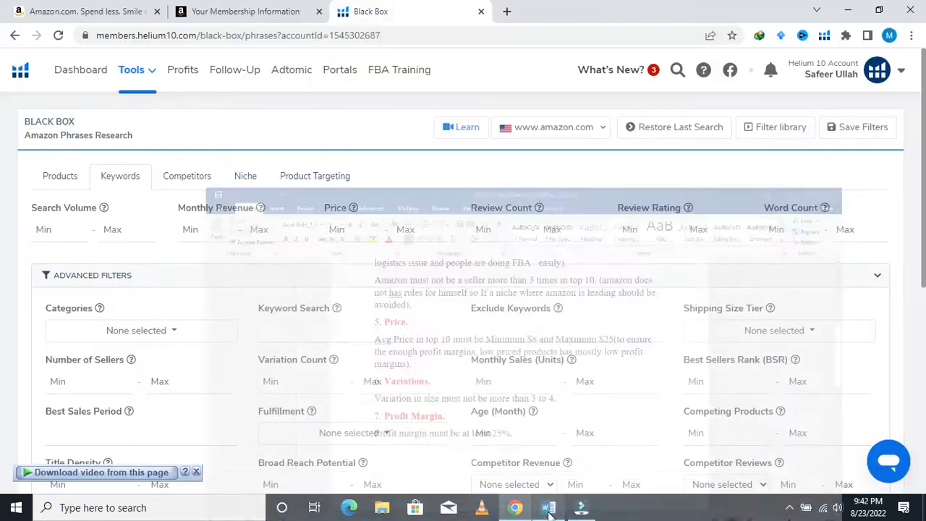
{"action": "left_click", "coordinate": [515, 508]}
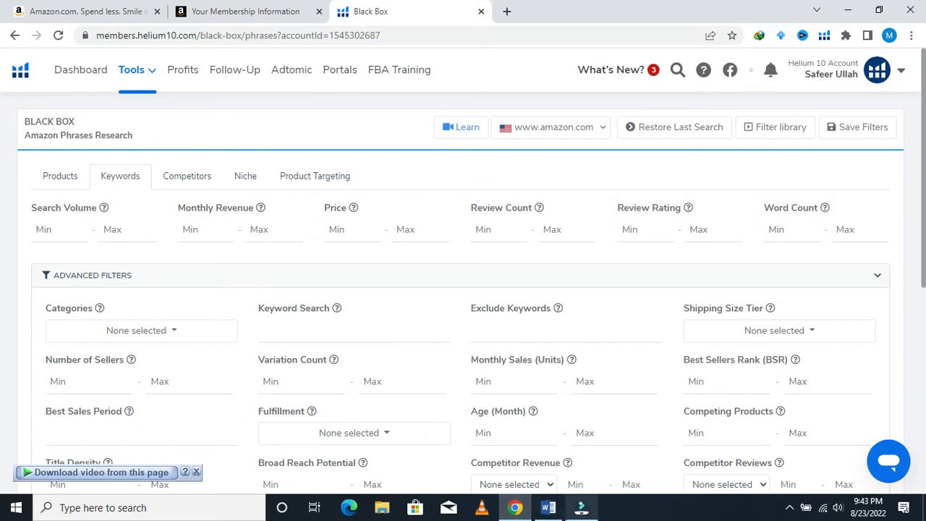
Switch to Word and highlight the required 15000 keyword search volume in the criteria document
{"action": "left_click", "coordinate": [43, 224]}
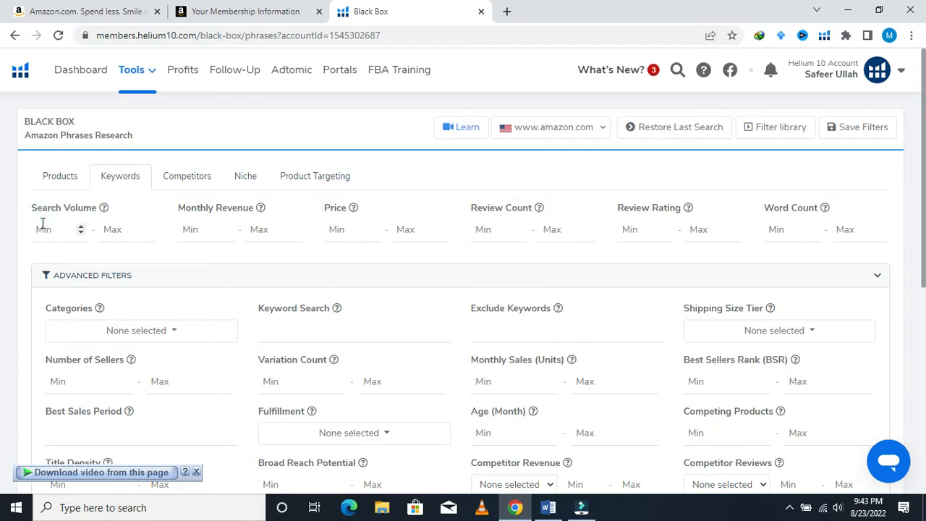
{"action": "left_click", "coordinate": [556, 510]}
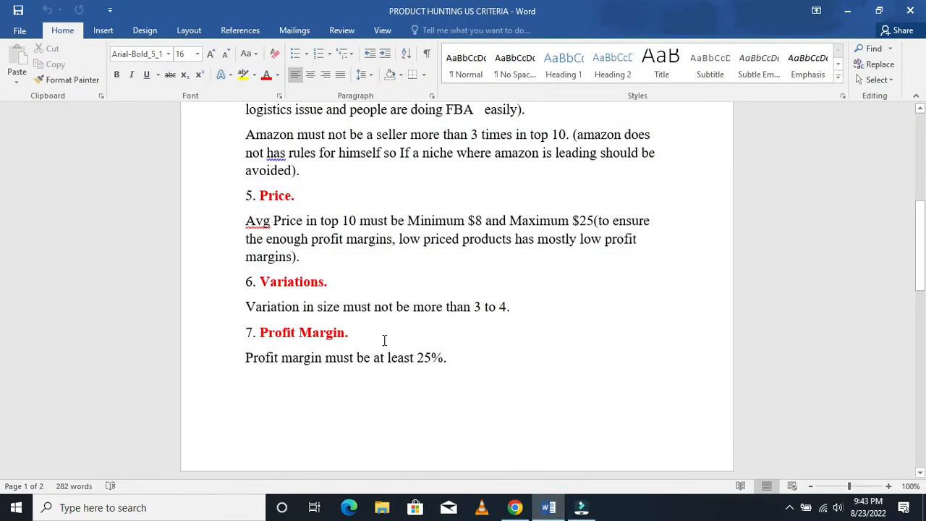
{"action": "scroll", "coordinate": [383, 341], "scroll_direction": "up", "scroll_amount": 3}
{"action": "scroll", "coordinate": [384, 340], "scroll_direction": "up", "scroll_amount": 5}
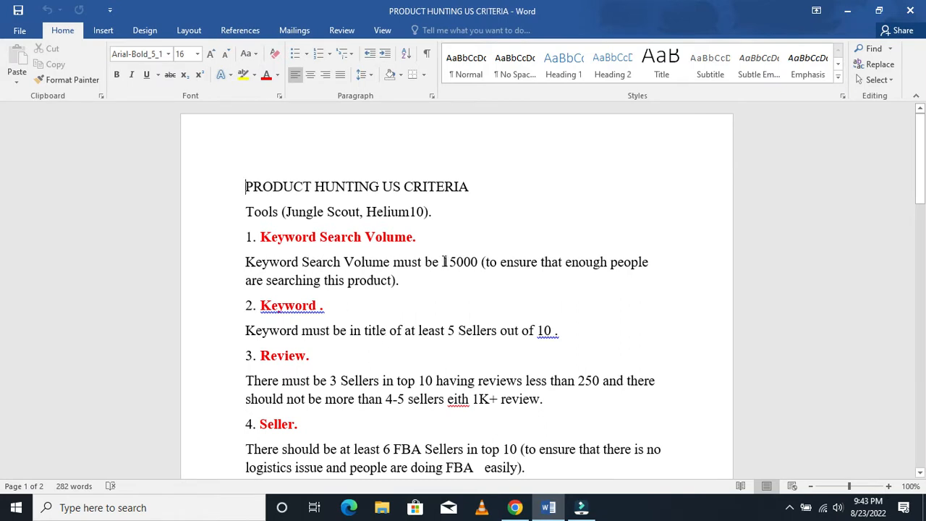
{"action": "left_click_drag", "start_coordinate": [442, 262], "coordinate": [477, 262]}
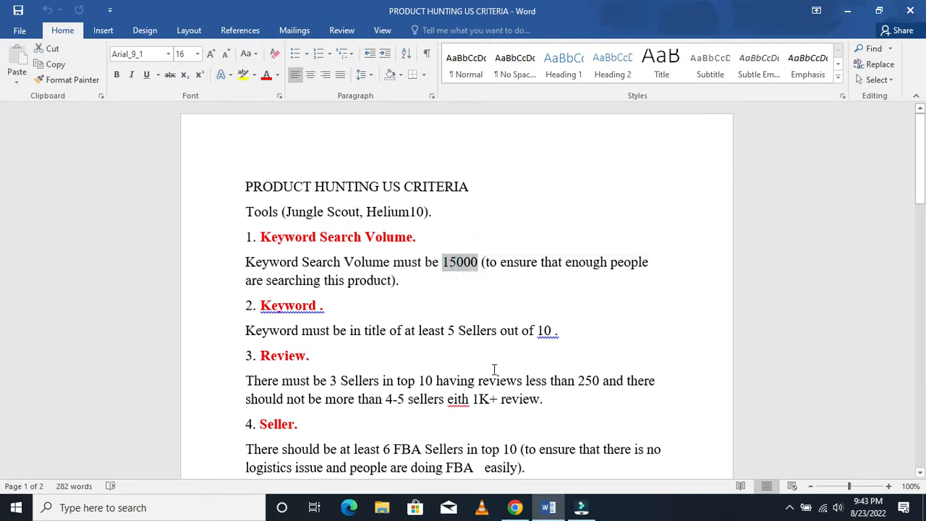
Return to Black Box in Chrome and set the minimum Search Volume to 15000
{"action": "mouse_move", "coordinate": [548, 508]}
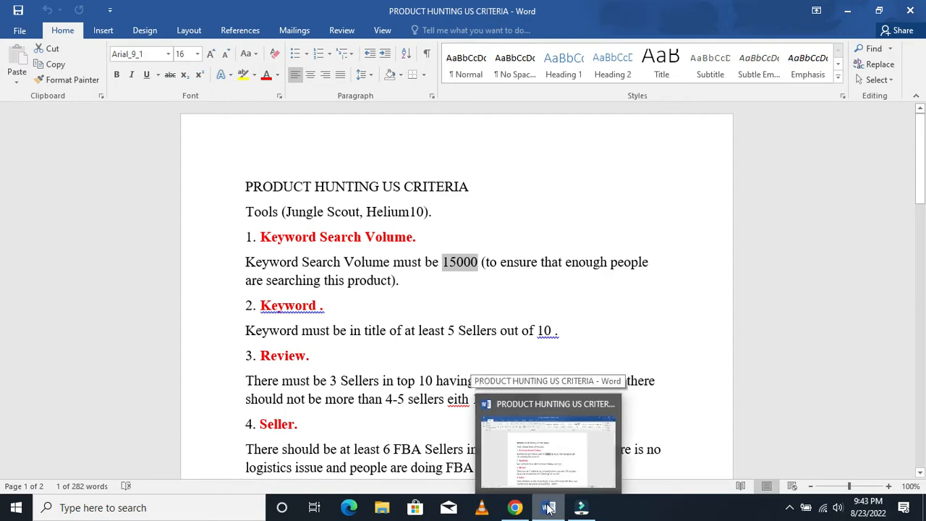
{"action": "left_click", "coordinate": [549, 508]}
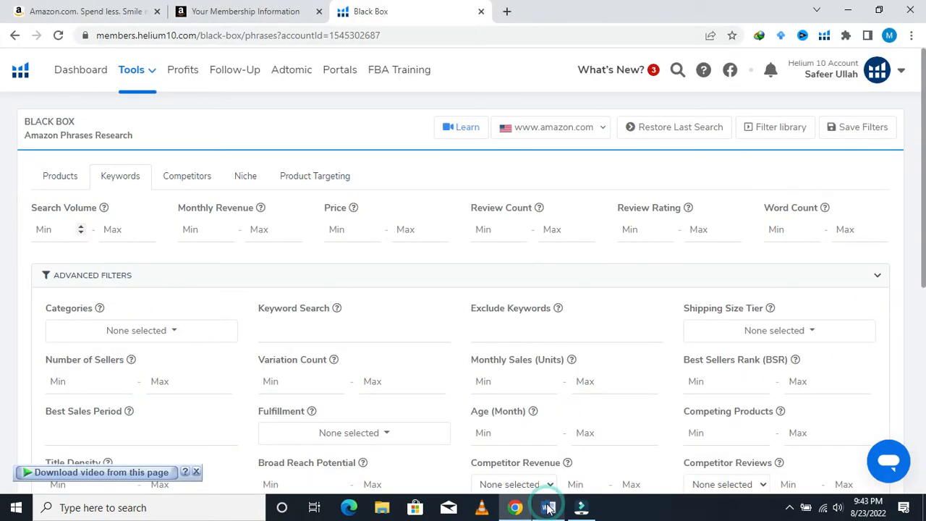
{"action": "left_click", "coordinate": [51, 229]}
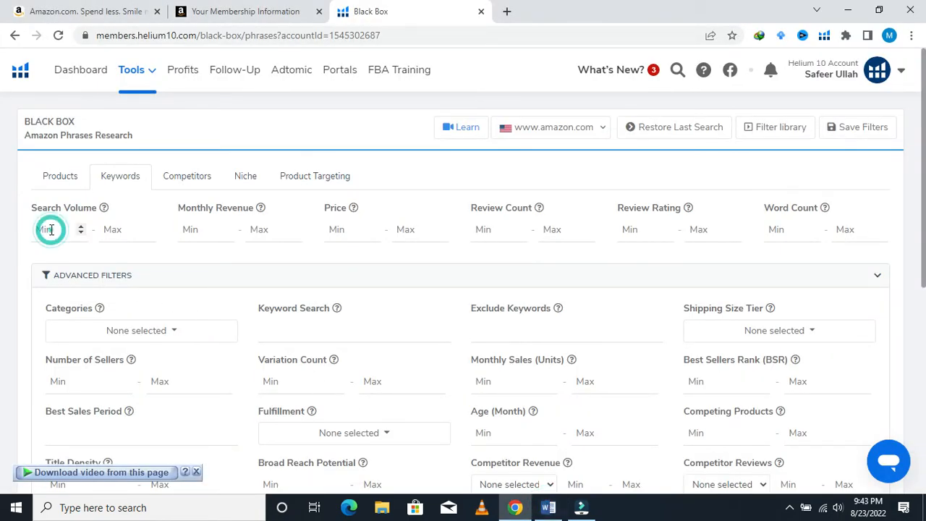
{"action": "type", "text": "1"}
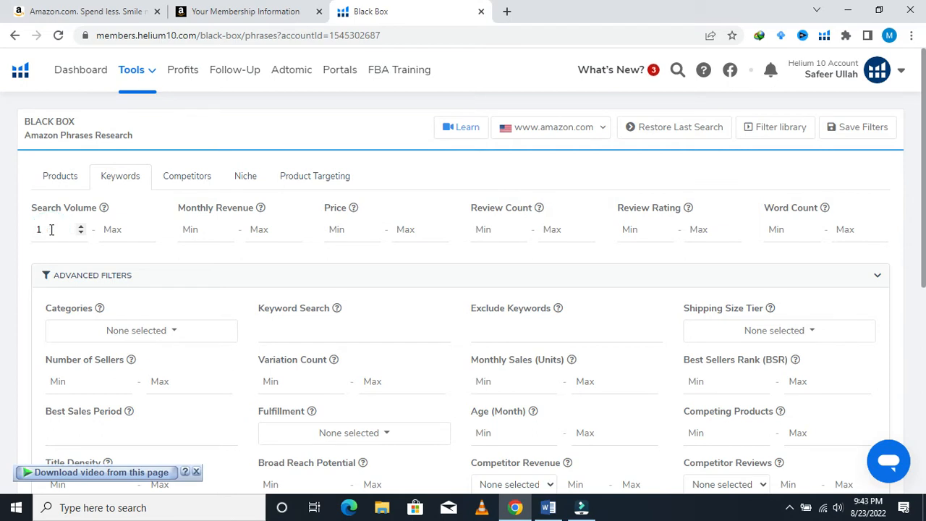
{"action": "type", "text": "5000"}
Check the criteria document in Word, and set the minimum Monthly Revenue in Black Box to 6000
{"action": "left_click", "coordinate": [548, 510]}
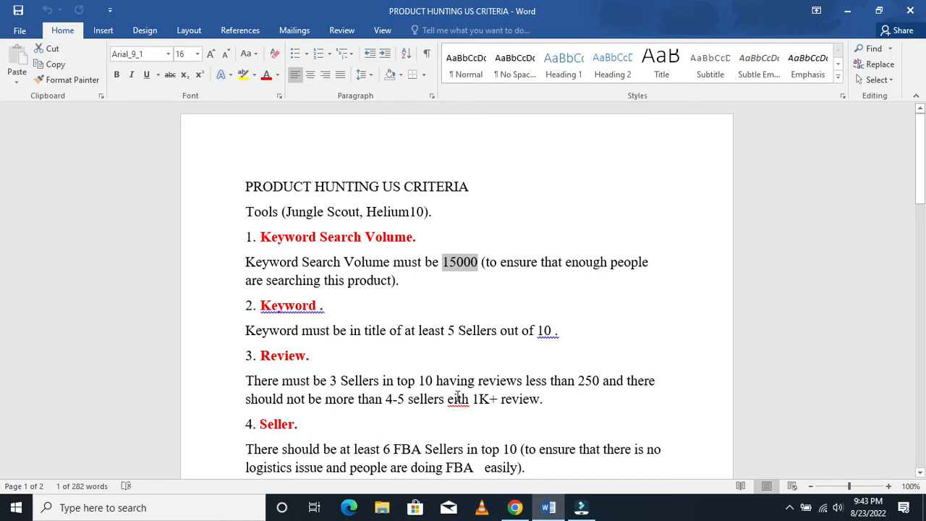
{"action": "left_click", "coordinate": [546, 510]}
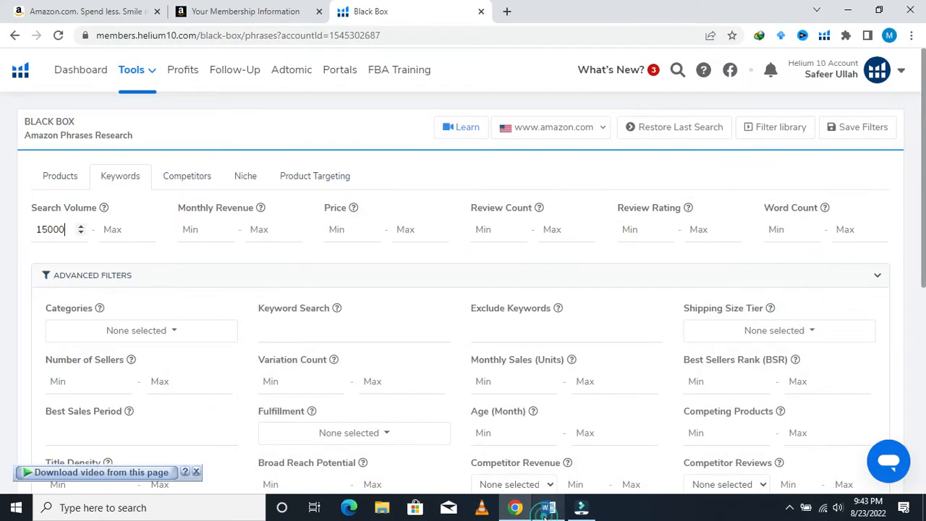
{"action": "left_click", "coordinate": [191, 233]}
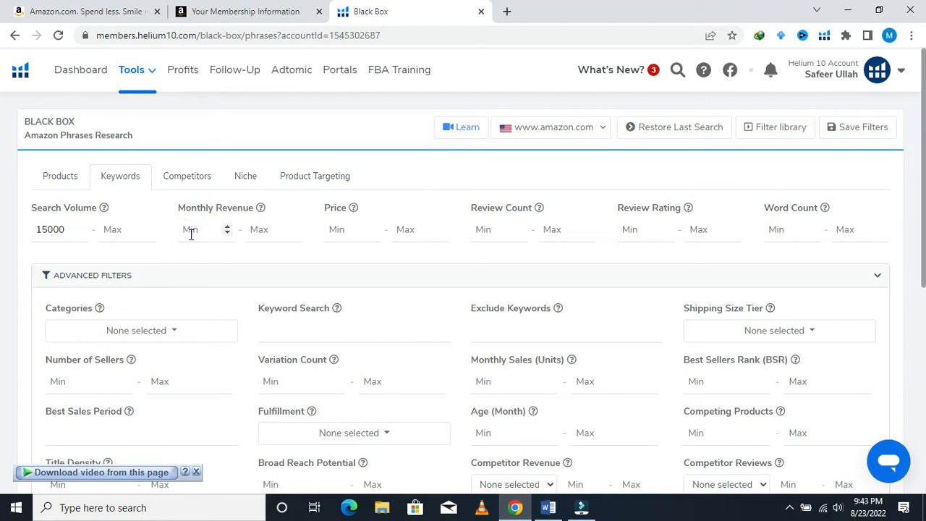
{"action": "type", "text": "6000"}
Switch to Word and highlight the $8 minimum and $25 maximum under the Price criterion
{"action": "left_click", "coordinate": [327, 229]}
{"action": "left_click", "coordinate": [557, 509]}
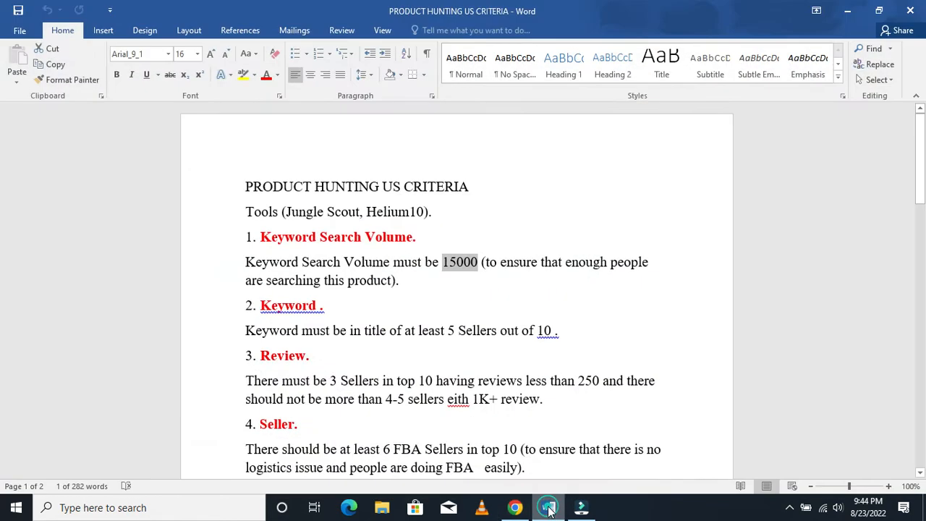
{"action": "scroll", "coordinate": [415, 311], "scroll_direction": "down", "scroll_amount": 5}
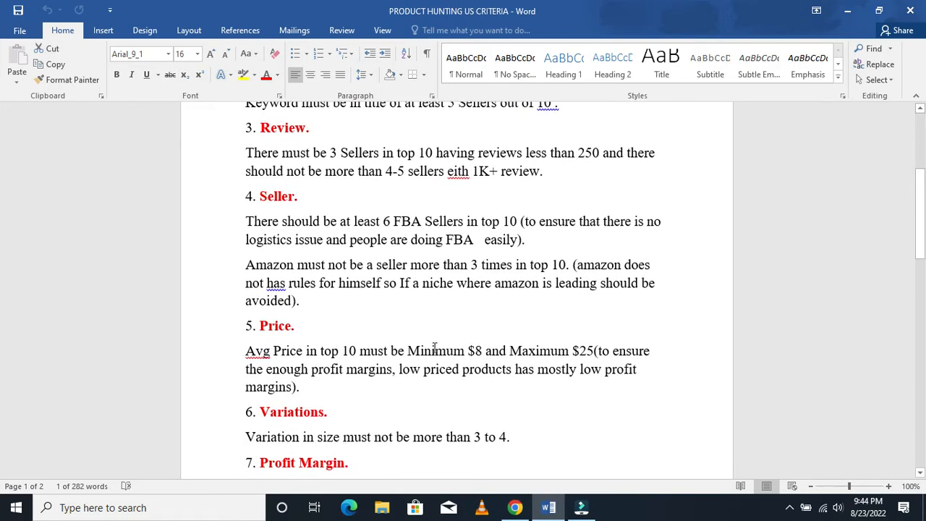
{"action": "left_click_drag", "start_coordinate": [469, 351], "coordinate": [594, 351]}
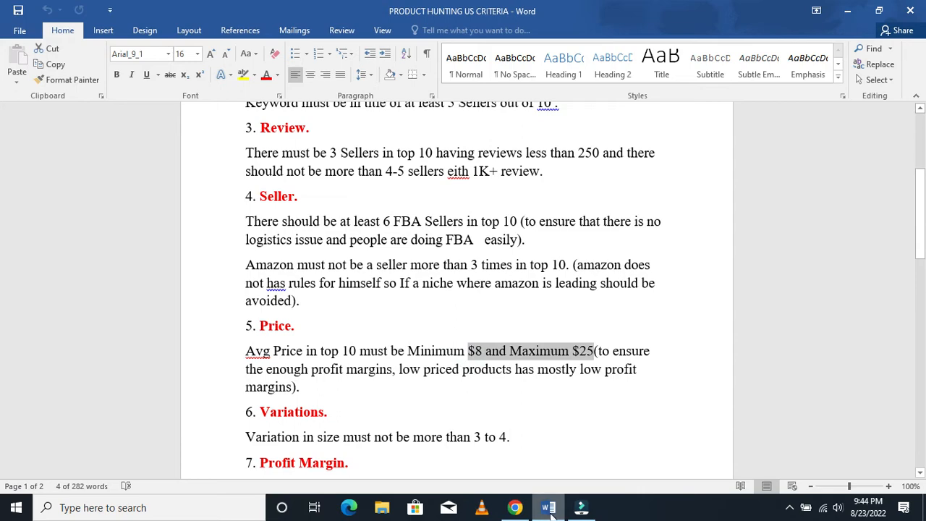
Return to Black Box in Chrome and set the Price range from 8 to 25
{"action": "left_click", "coordinate": [515, 508]}
{"action": "left_click", "coordinate": [356, 229]}
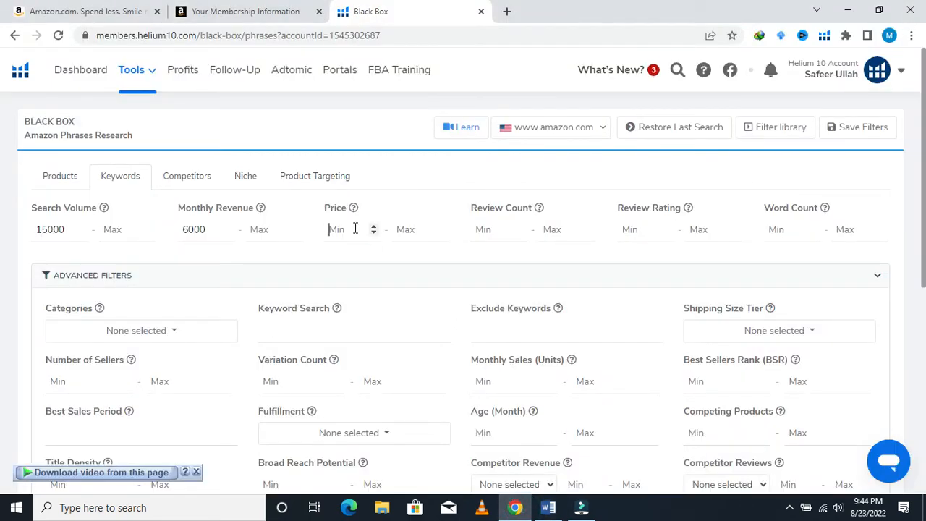
{"action": "left_click", "coordinate": [354, 229]}
{"action": "type", "text": "8"}
{"action": "left_click", "coordinate": [395, 229]}
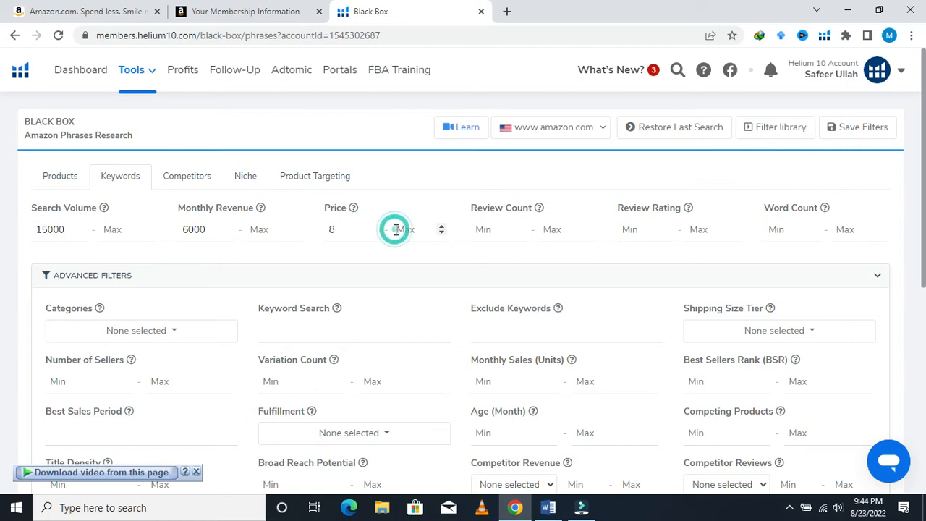
{"action": "type", "text": "25"}
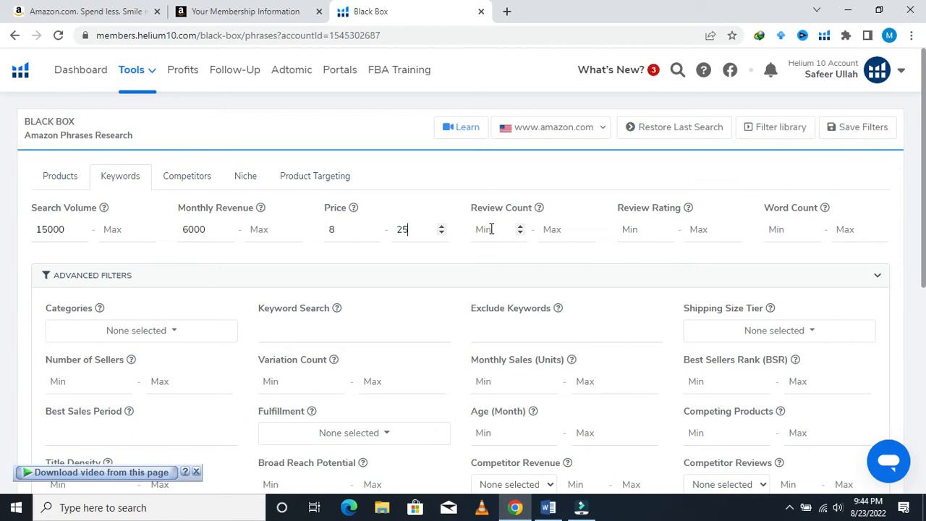
Switch to Word and highlight the 250 limit in the Review criterion
{"action": "left_click", "coordinate": [550, 508]}
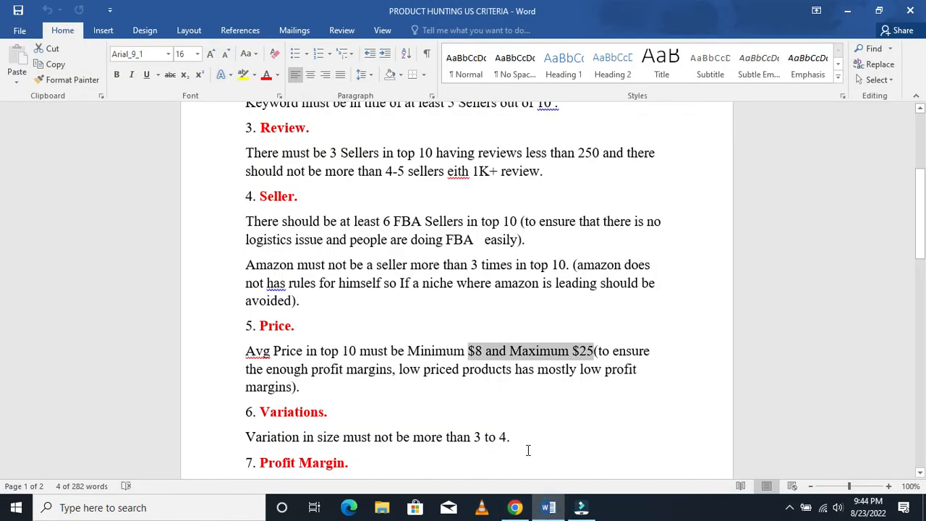
{"action": "scroll", "coordinate": [528, 449], "scroll_direction": "up", "scroll_amount": 2}
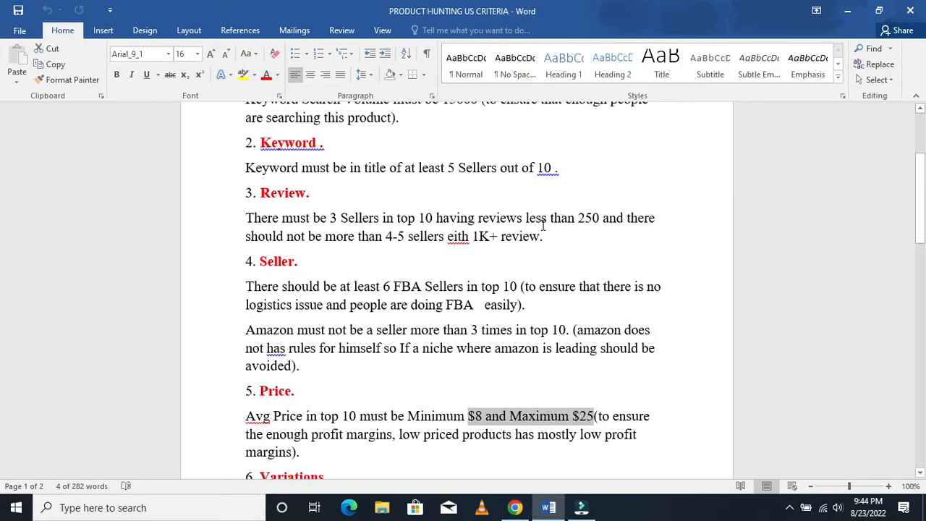
{"action": "double_click", "coordinate": [587, 218]}
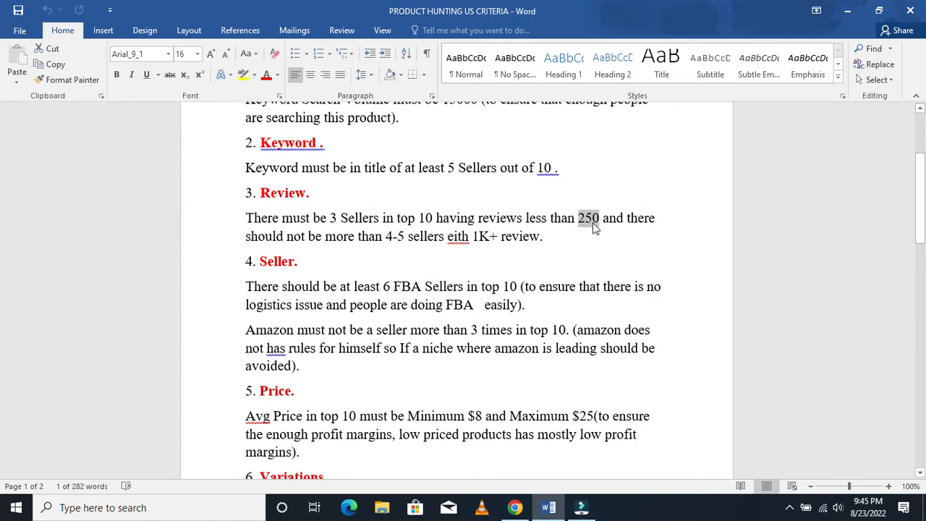
Return to Black Box in Chrome and set the maximum Review Count to 250
{"action": "left_click", "coordinate": [551, 508]}
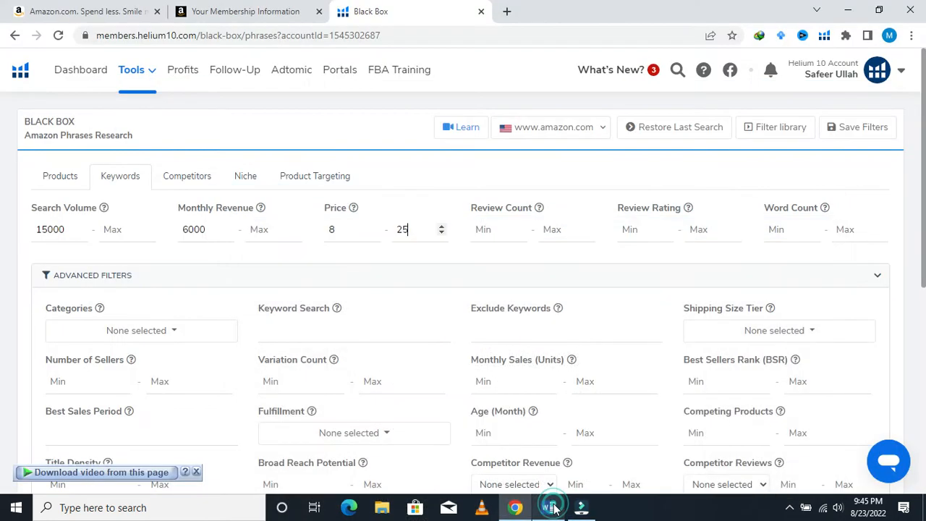
{"action": "double_click", "coordinate": [412, 227]}
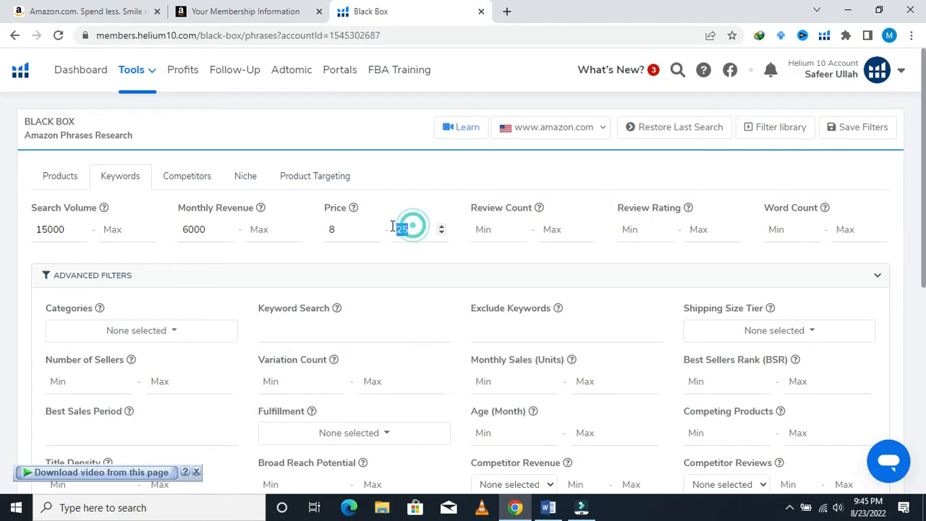
{"action": "left_click", "coordinate": [500, 230]}
{"action": "left_click", "coordinate": [544, 228]}
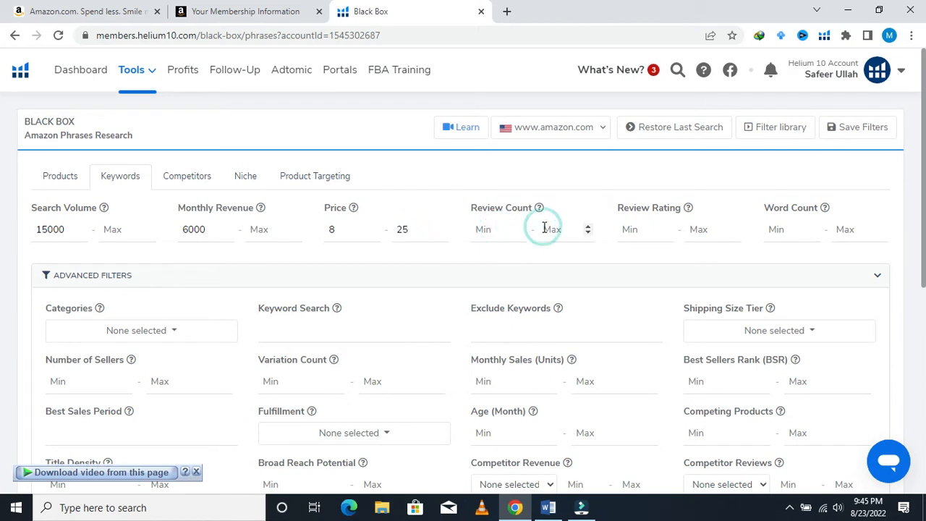
{"action": "type", "text": "250"}
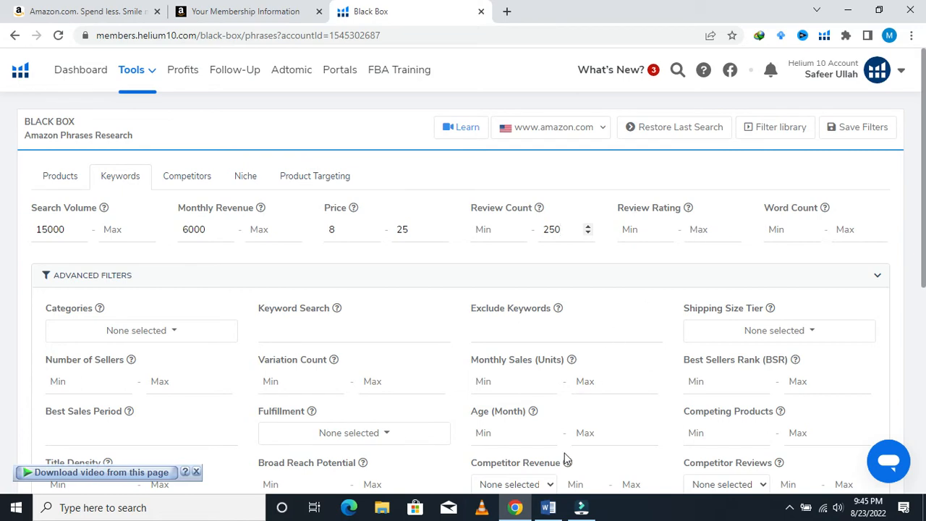
Check the remaining criteria in the Word document, and set the minimum Review Rating in Black Box to 4
{"action": "left_click", "coordinate": [542, 511]}
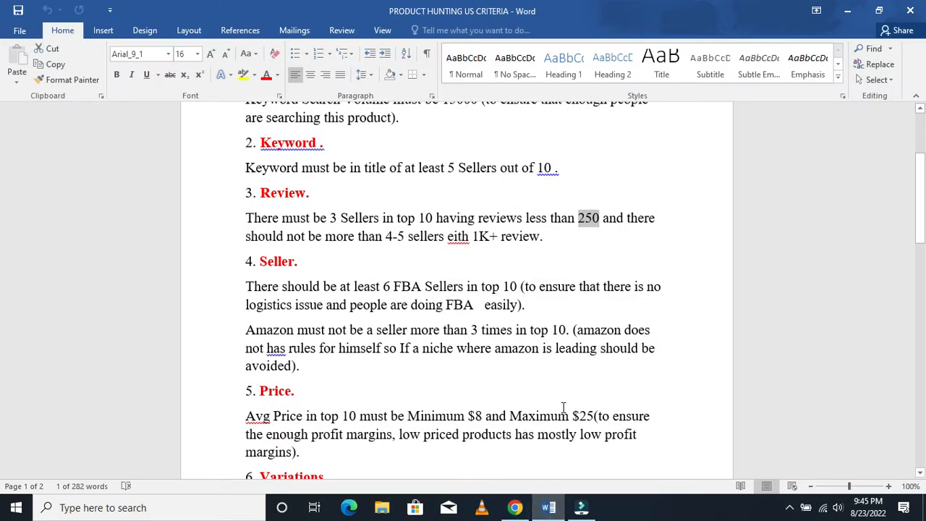
{"action": "scroll", "coordinate": [564, 407], "scroll_direction": "down", "scroll_amount": 5}
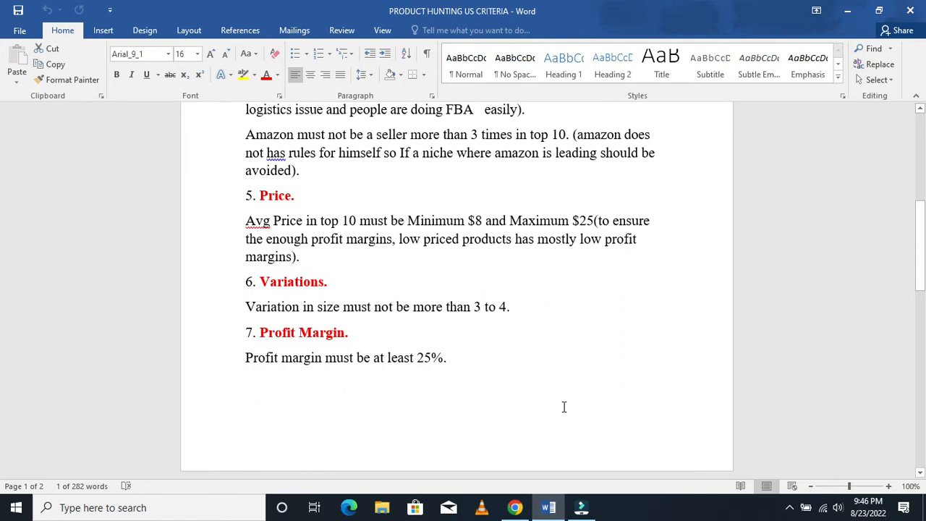
{"action": "left_click", "coordinate": [554, 510]}
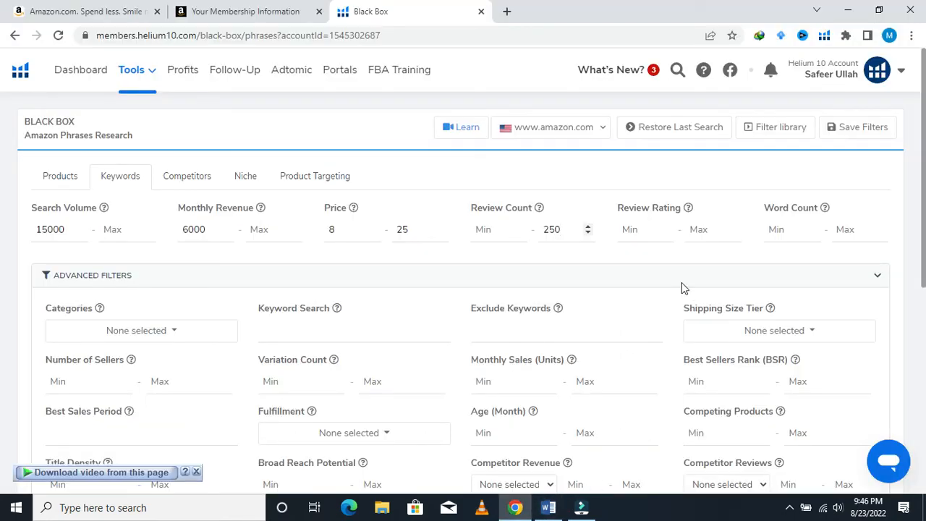
{"action": "left_click", "coordinate": [640, 222]}
{"action": "type", "text": "4"}
Set the Word Count range from 3 to 4
{"action": "left_click", "coordinate": [774, 226]}
{"action": "left_click", "coordinate": [774, 226]}
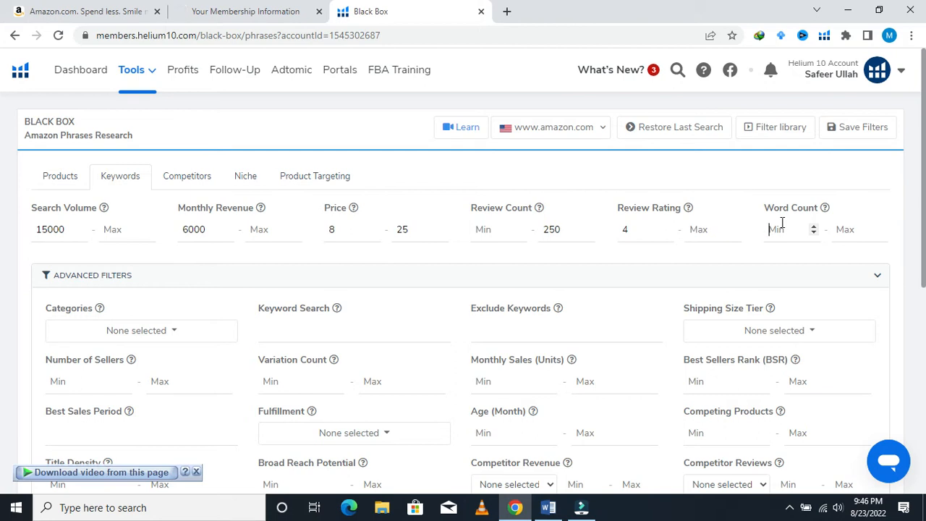
{"action": "left_click", "coordinate": [784, 224]}
{"action": "type", "text": "3"}
{"action": "left_click", "coordinate": [843, 230]}
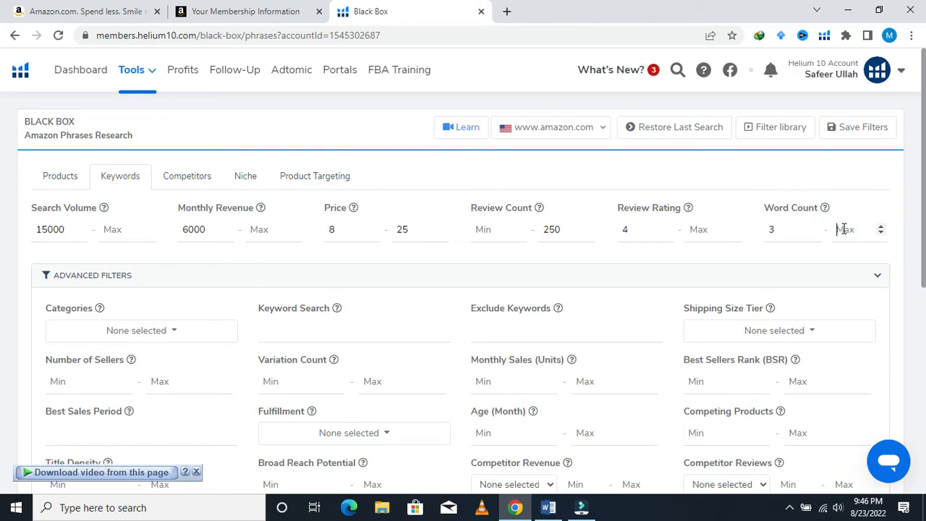
{"action": "type", "text": "4"}
Set the Variation Count range in the advanced filters from 3 to 4
{"action": "scroll", "coordinate": [140, 346], "scroll_direction": "down", "scroll_amount": 1}
{"action": "scroll", "coordinate": [141, 346], "scroll_direction": "down", "scroll_amount": 1}
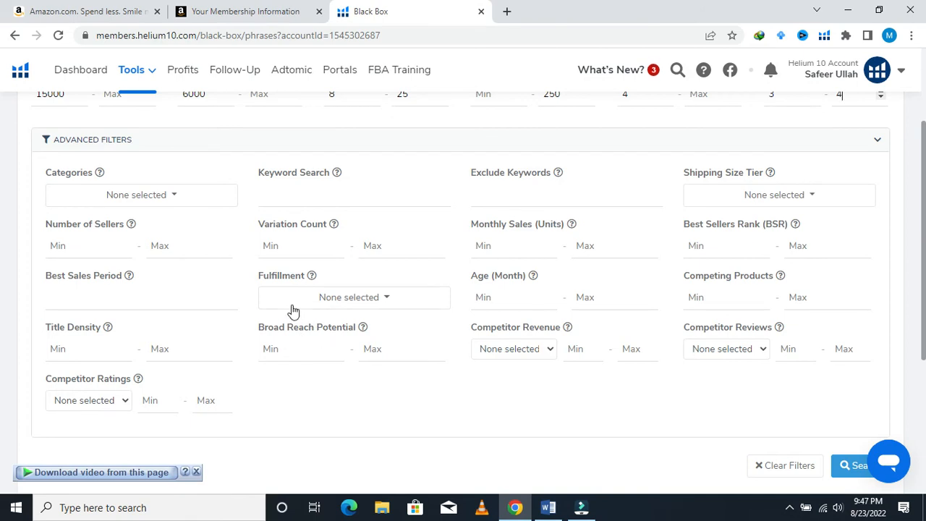
{"action": "left_click", "coordinate": [293, 244]}
{"action": "left_click_drag", "start_coordinate": [255, 224], "coordinate": [324, 225]}
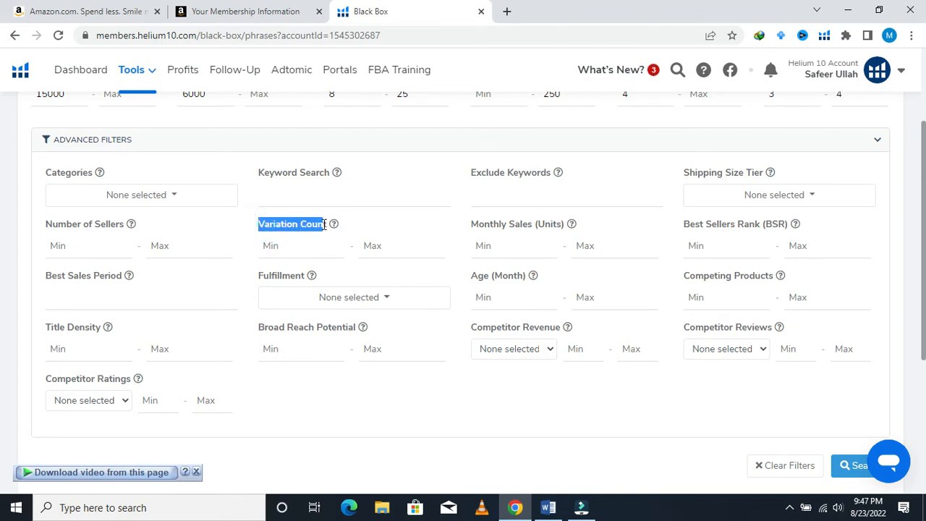
{"action": "left_click", "coordinate": [295, 246]}
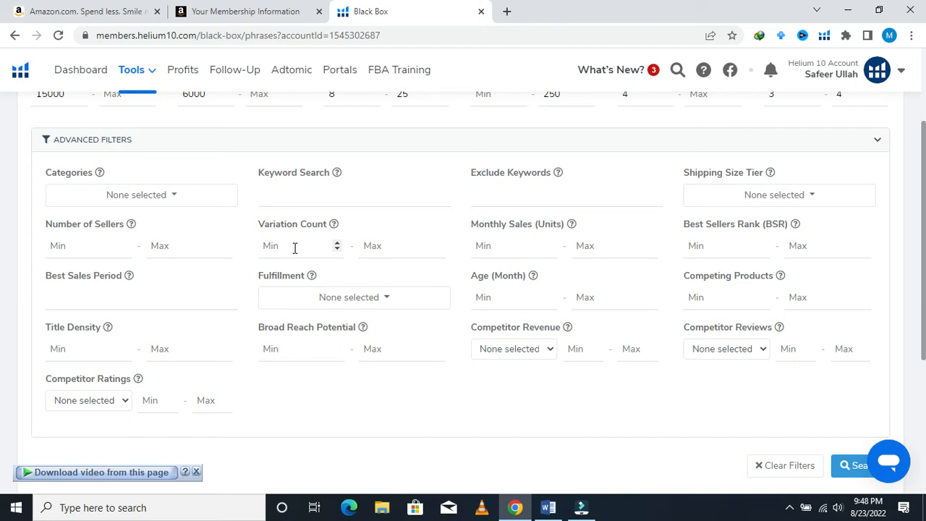
{"action": "left_click", "coordinate": [295, 248]}
{"action": "type", "text": "3"}
{"action": "left_click", "coordinate": [386, 245]}
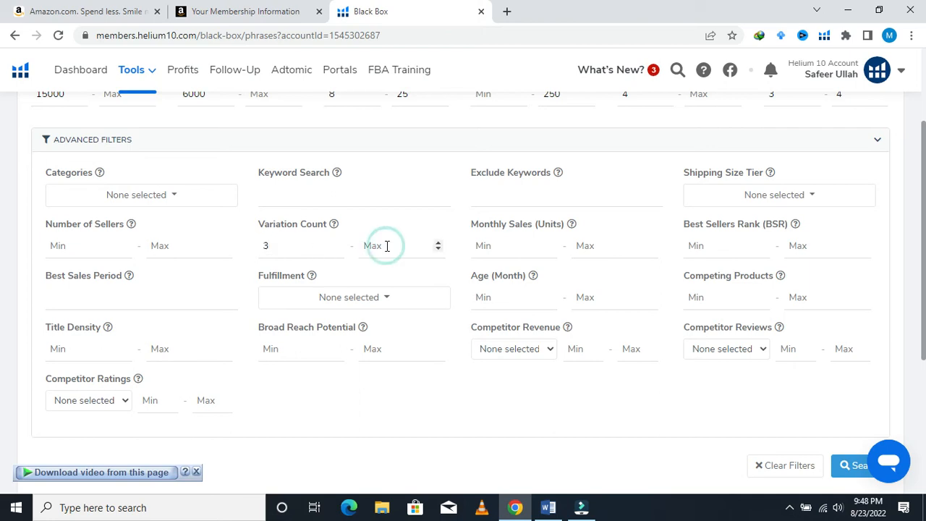
{"action": "type", "text": "4"}
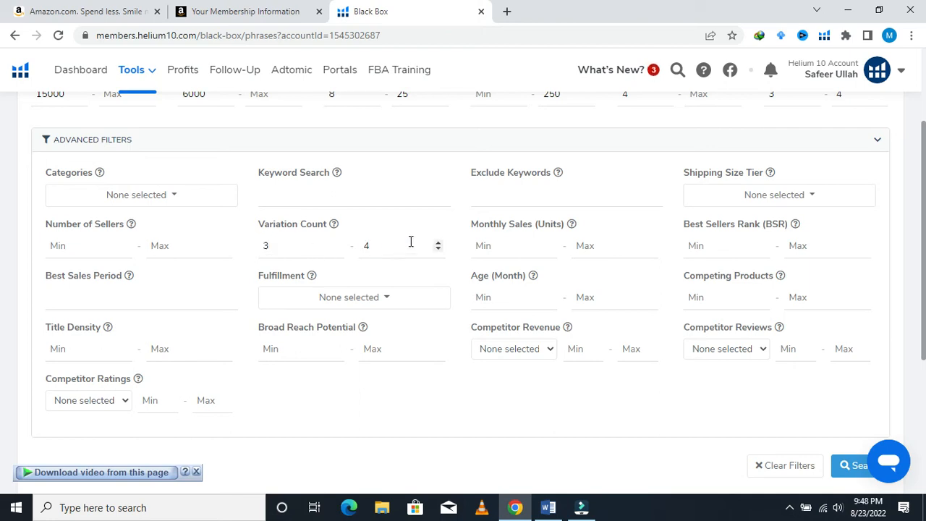
Set the minimum Monthly Sales to 350 units and run the keyword search
{"action": "left_click", "coordinate": [482, 247]}
{"action": "type", "text": "350"}
{"action": "scroll", "coordinate": [569, 381], "scroll_direction": "down", "scroll_amount": 2}
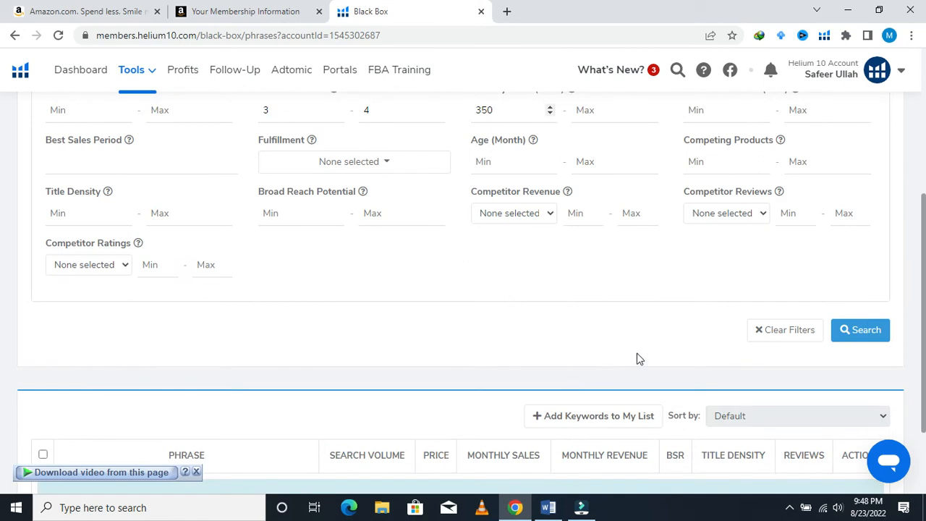
{"action": "left_click", "coordinate": [861, 330]}
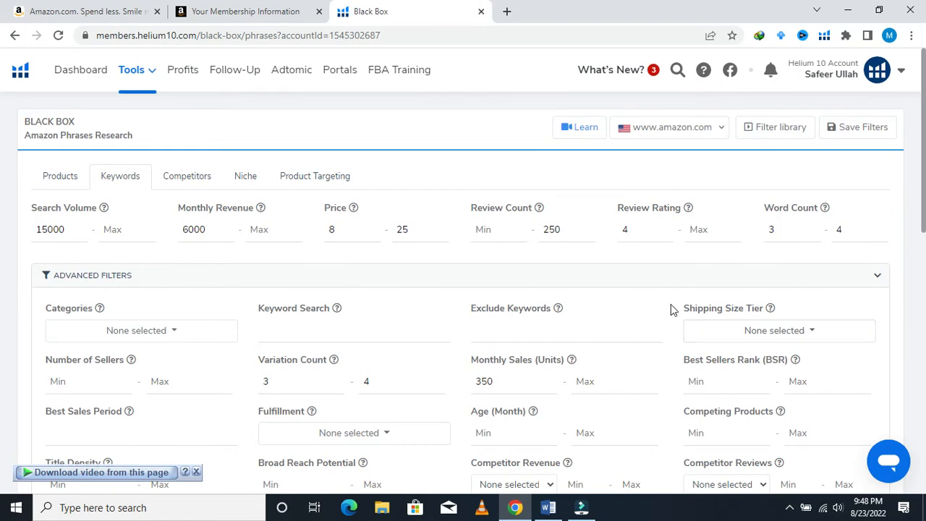
Look through the whole list of found keyword phrases and their sales figures, and return to the first result
{"action": "scroll", "coordinate": [671, 309], "scroll_direction": "down", "scroll_amount": 5}
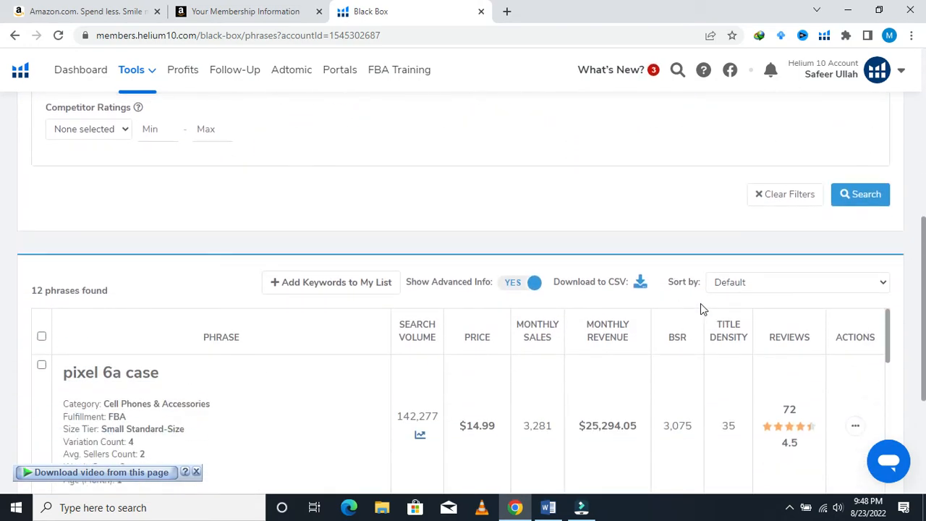
{"action": "scroll", "coordinate": [913, 313], "scroll_direction": "down", "scroll_amount": 3}
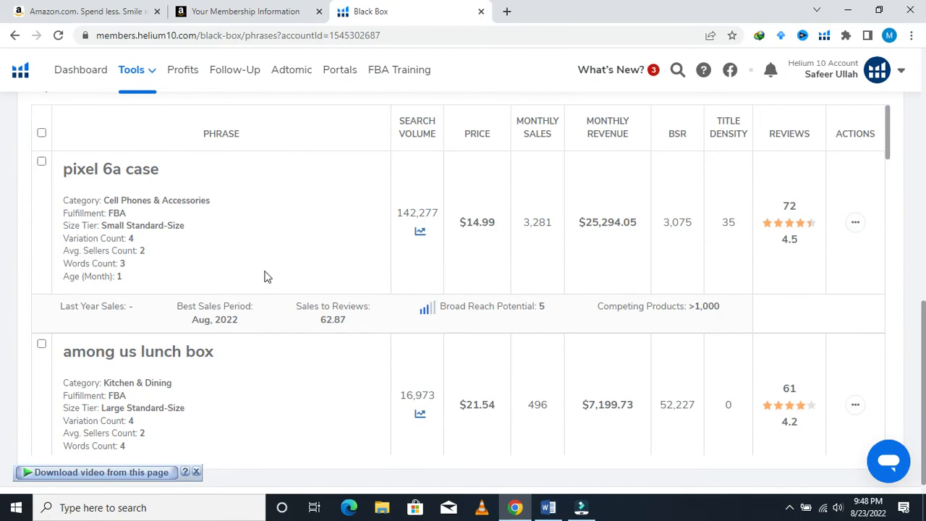
{"action": "scroll", "coordinate": [141, 263], "scroll_direction": "down", "scroll_amount": 6}
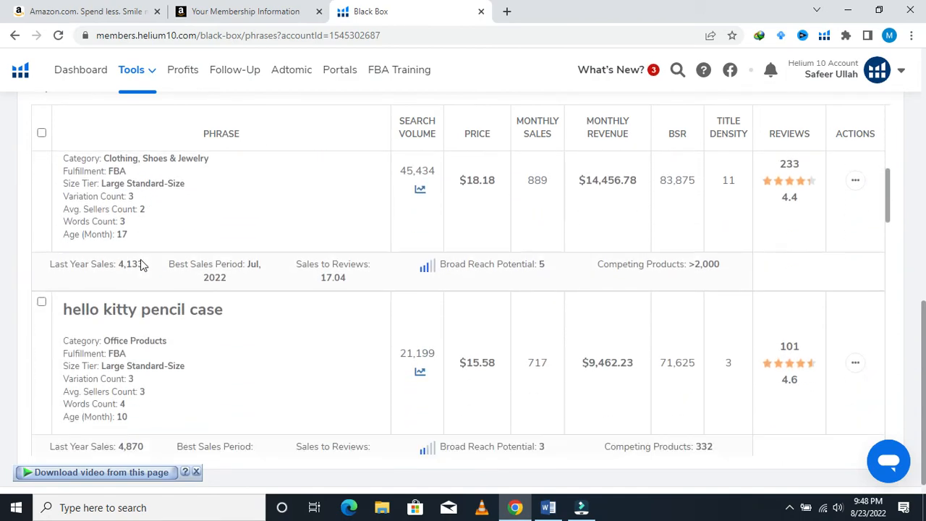
{"action": "scroll", "coordinate": [141, 265], "scroll_direction": "down", "scroll_amount": 9}
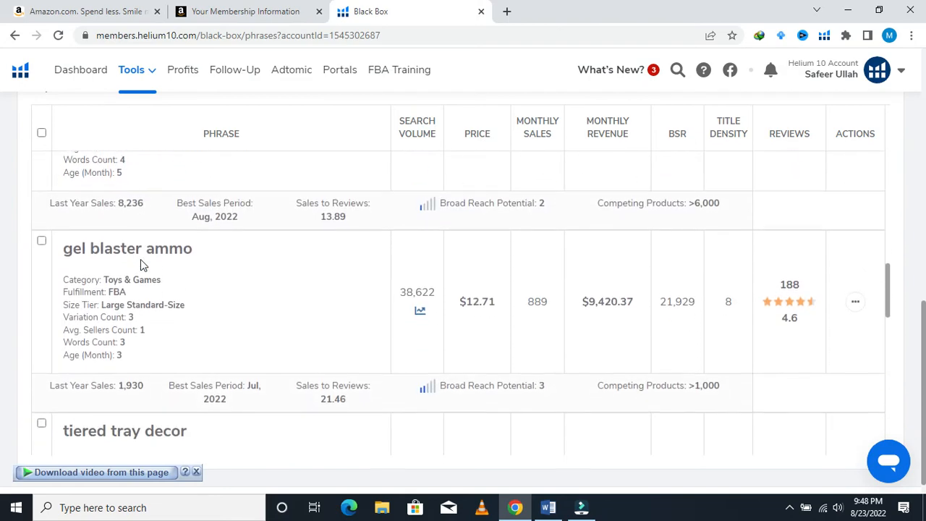
{"action": "scroll", "coordinate": [140, 259], "scroll_direction": "down", "scroll_amount": 8}
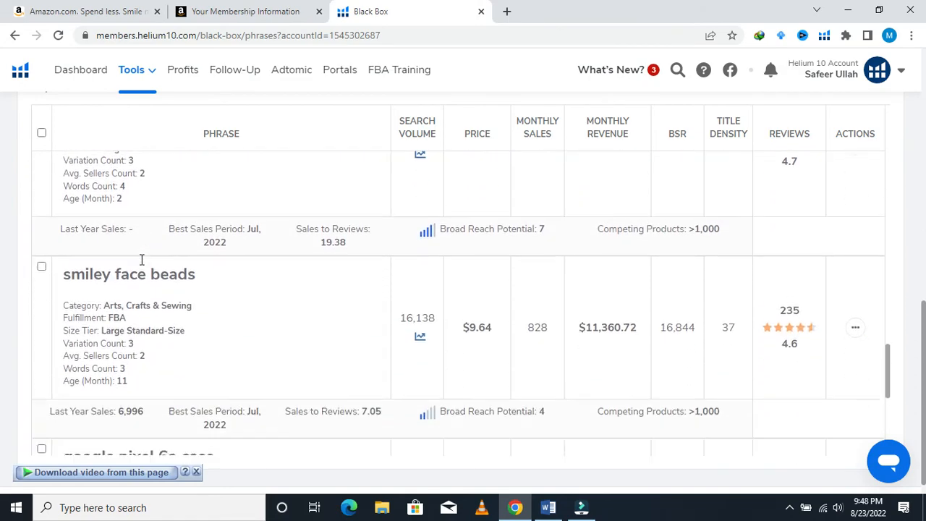
{"action": "scroll", "coordinate": [142, 260], "scroll_direction": "down", "scroll_amount": 5}
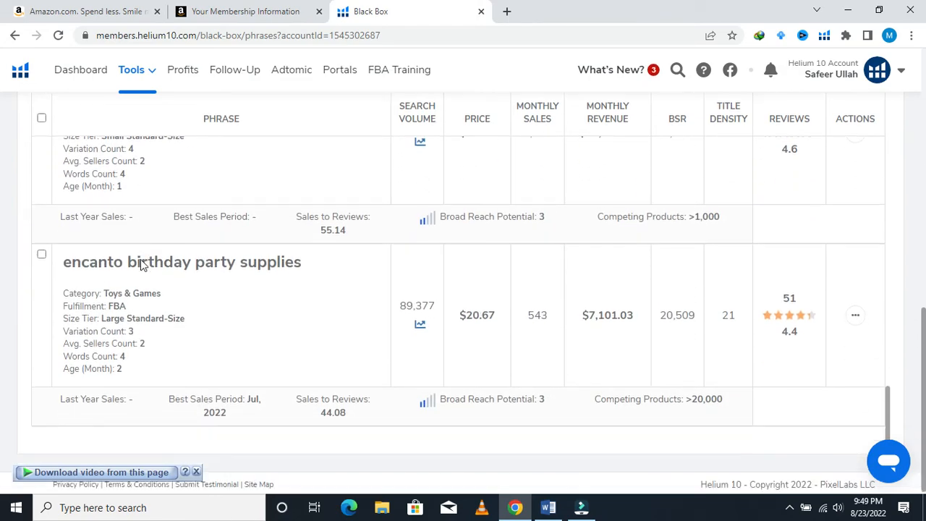
{"action": "scroll", "coordinate": [142, 263], "scroll_direction": "up", "scroll_amount": 5}
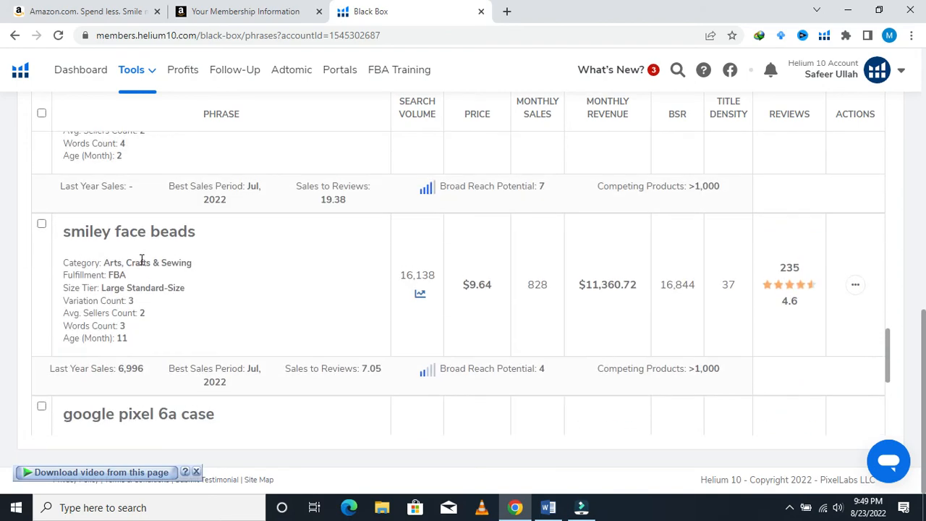
{"action": "scroll", "coordinate": [142, 260], "scroll_direction": "up", "scroll_amount": 6}
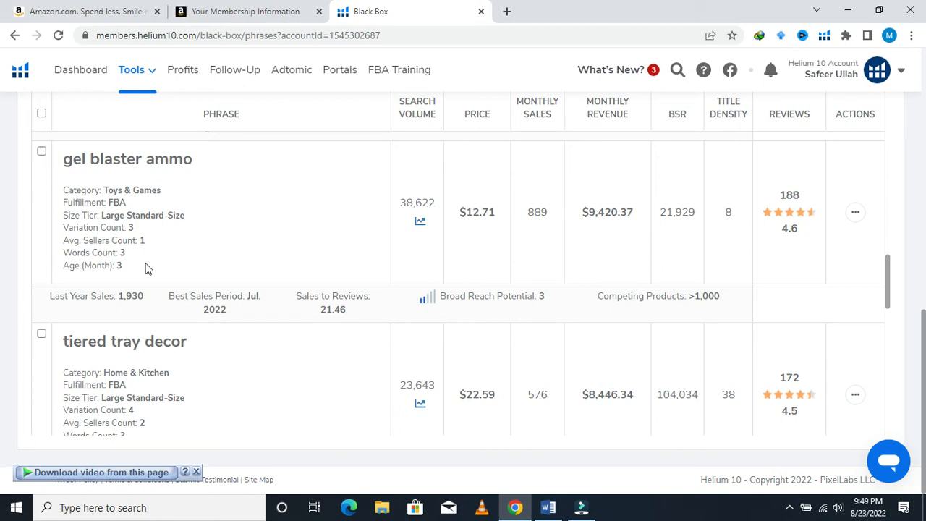
{"action": "scroll", "coordinate": [341, 244], "scroll_direction": "up", "scroll_amount": 6}
{"action": "scroll", "coordinate": [344, 250], "scroll_direction": "up", "scroll_amount": 6}
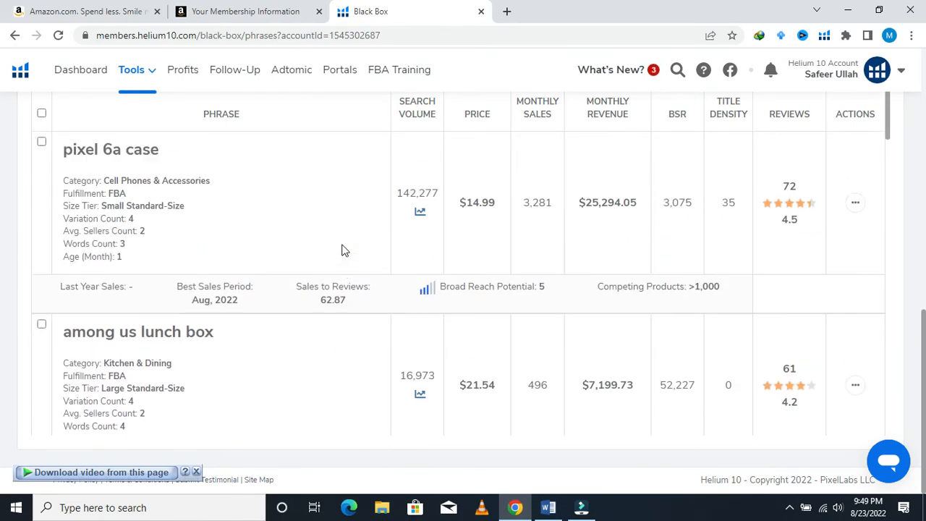
Find the "reusable water balloons" phrase in the results and highlight its name
{"action": "scroll", "coordinate": [344, 249], "scroll_direction": "down", "scroll_amount": 3}
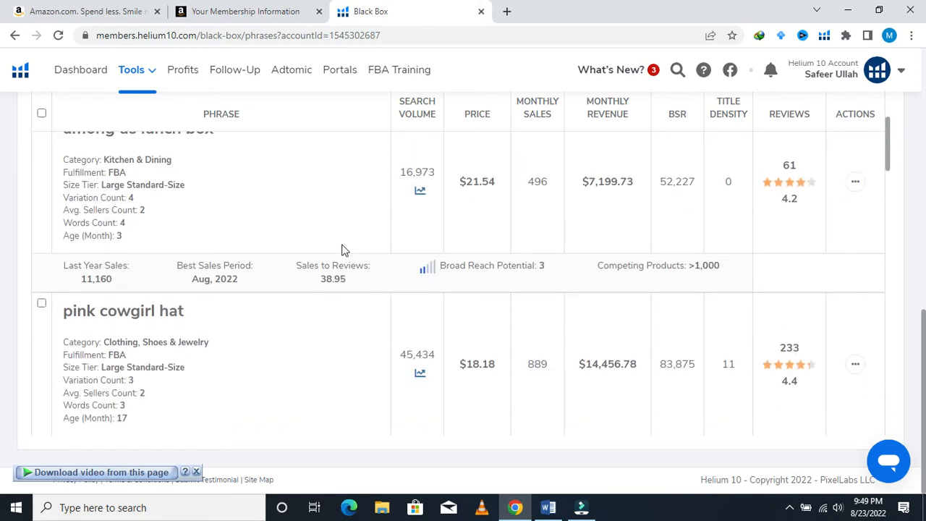
{"action": "scroll", "coordinate": [345, 250], "scroll_direction": "down", "scroll_amount": 2}
{"action": "scroll", "coordinate": [345, 249], "scroll_direction": "down", "scroll_amount": 2}
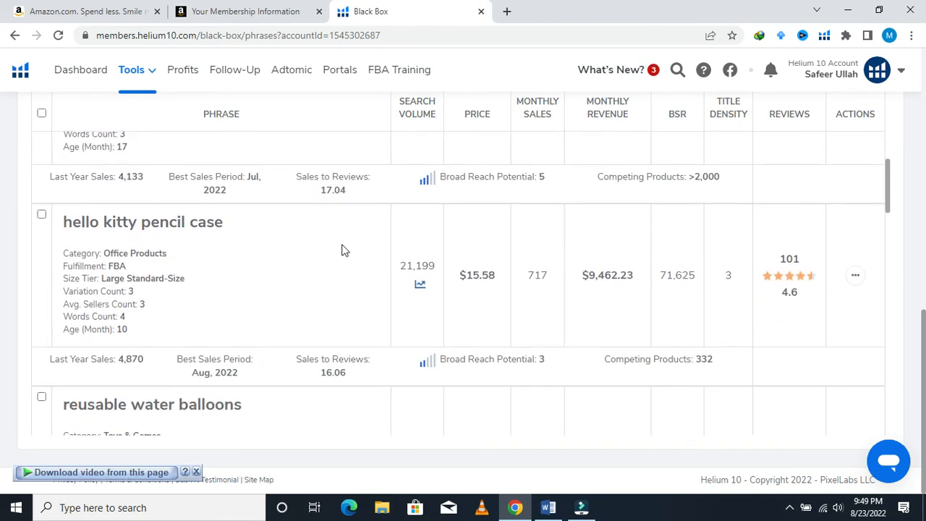
{"action": "scroll", "coordinate": [222, 245], "scroll_direction": "down", "scroll_amount": 2}
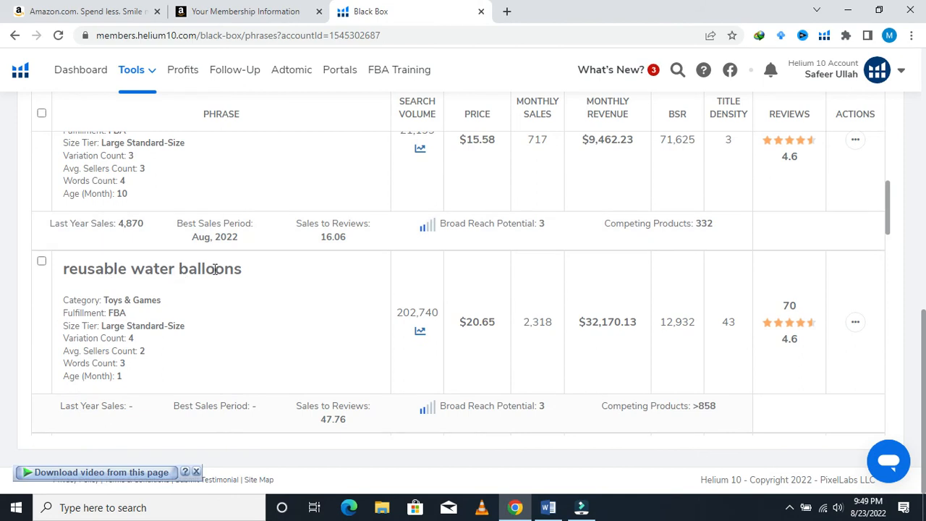
{"action": "left_click_drag", "start_coordinate": [243, 271], "coordinate": [64, 271]}
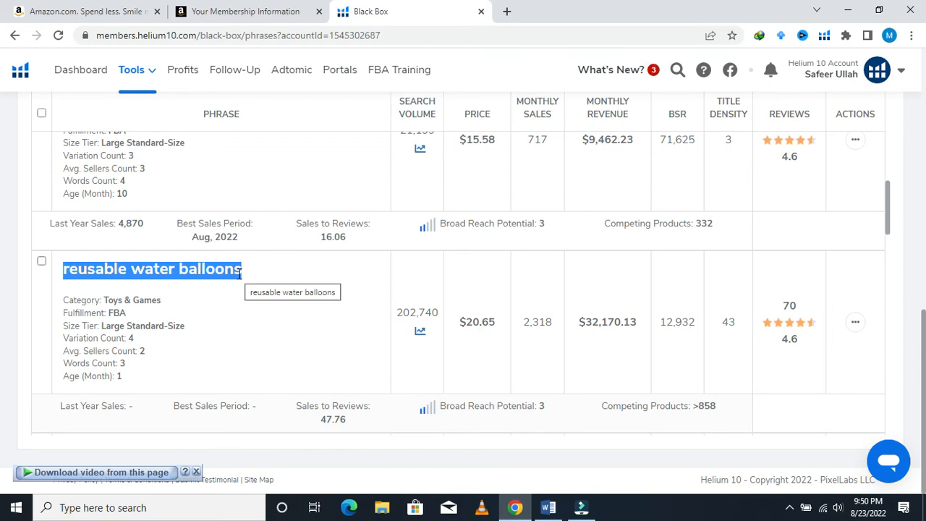
{"action": "left_click", "coordinate": [260, 312]}
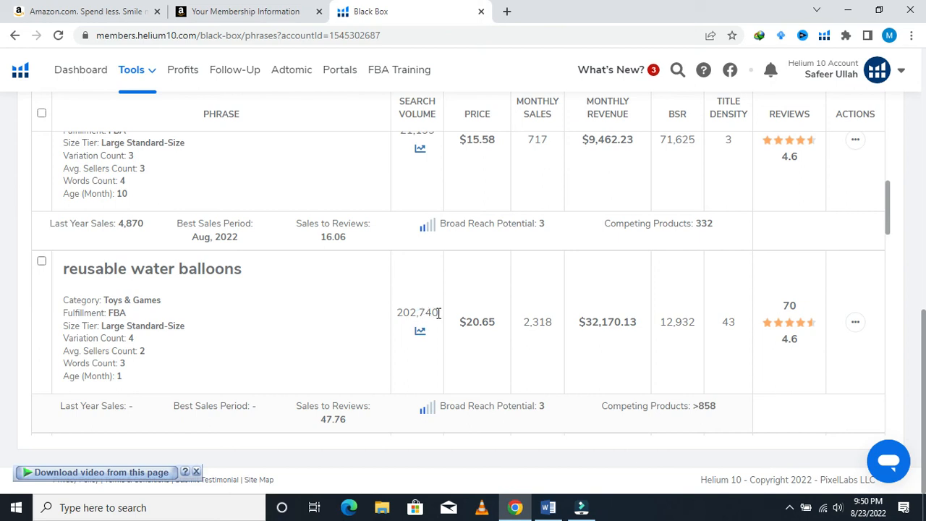
Highlight the search volume, price, monthly sales, monthly revenue and BSR of the "reusable water balloons" phrase in turn
{"action": "mouse_move", "coordinate": [440, 313]}
{"action": "left_mouse_down"}
{"action": "mouse_move", "coordinate": [383, 316]}
{"action": "mouse_move", "coordinate": [422, 313]}
{"action": "left_mouse_up"}
{"action": "left_click_drag", "start_coordinate": [422, 315], "coordinate": [433, 316]}
{"action": "left_click_drag", "start_coordinate": [498, 324], "coordinate": [460, 316]}
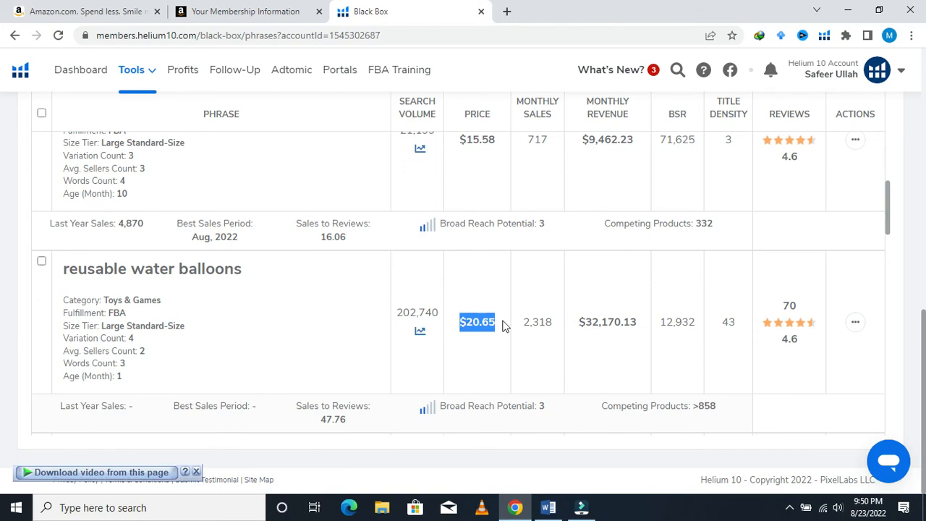
{"action": "left_click_drag", "start_coordinate": [561, 327], "coordinate": [525, 326]}
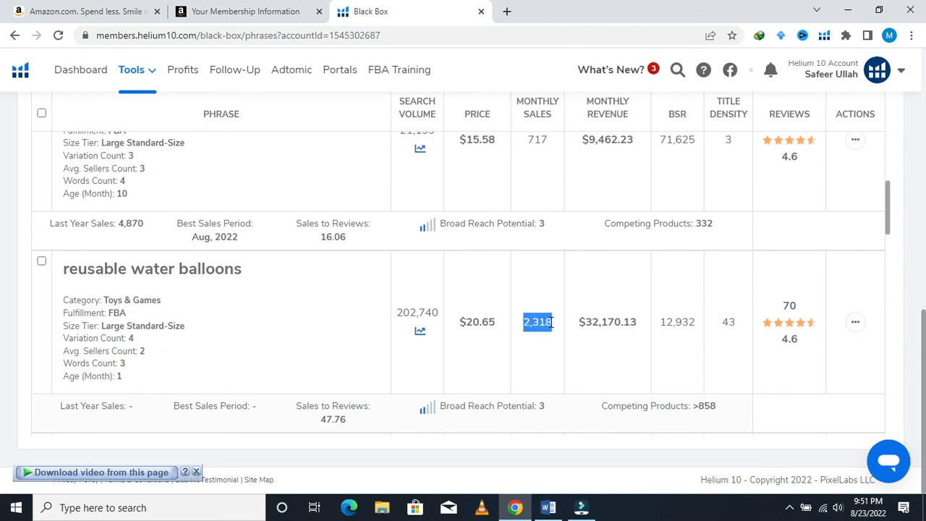
{"action": "left_click", "coordinate": [638, 327]}
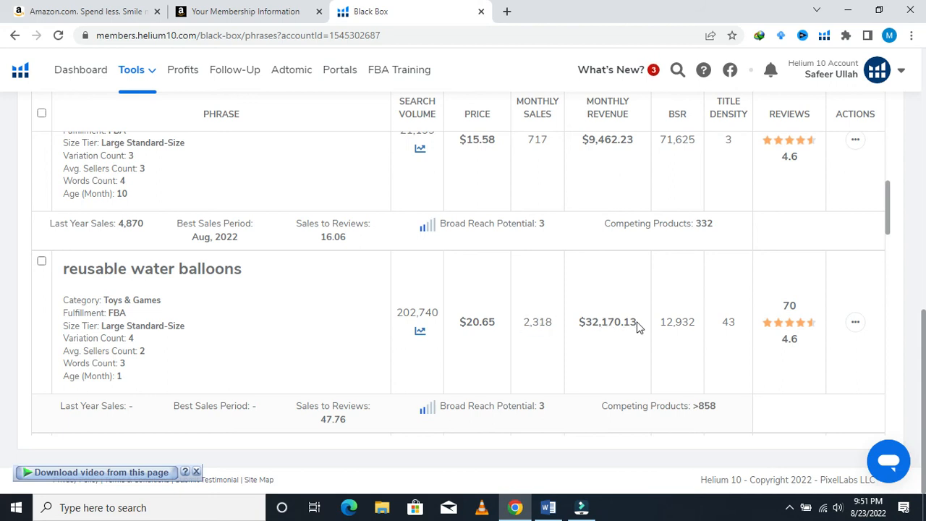
{"action": "left_click_drag", "start_coordinate": [638, 327], "coordinate": [579, 324]}
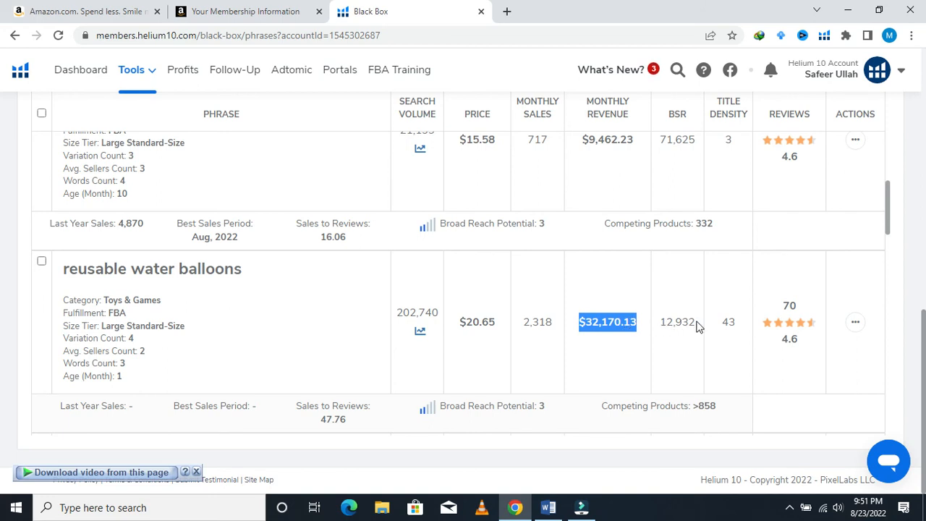
{"action": "left_click_drag", "start_coordinate": [699, 327], "coordinate": [663, 326]}
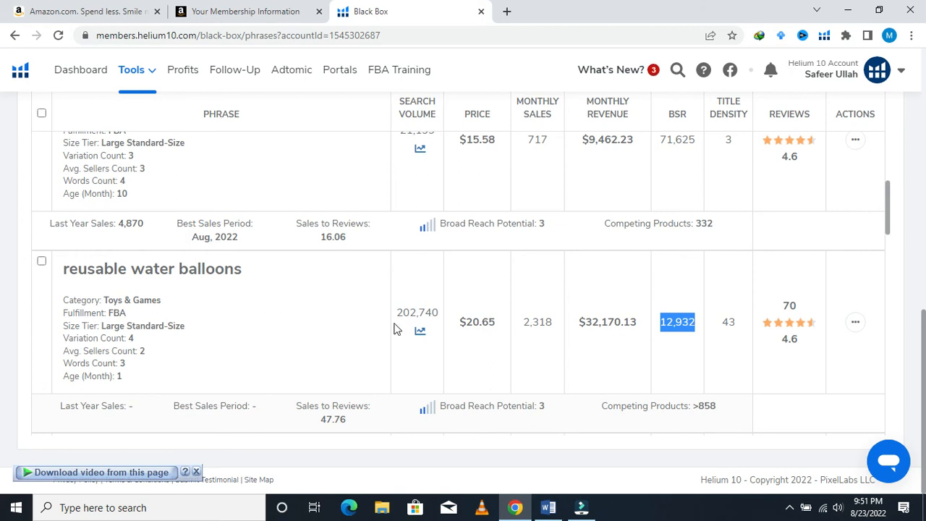
Highlight the BSR, review count, star rating and name of the "reusable water balloons" phrase in turn
{"action": "left_click", "coordinate": [697, 329]}
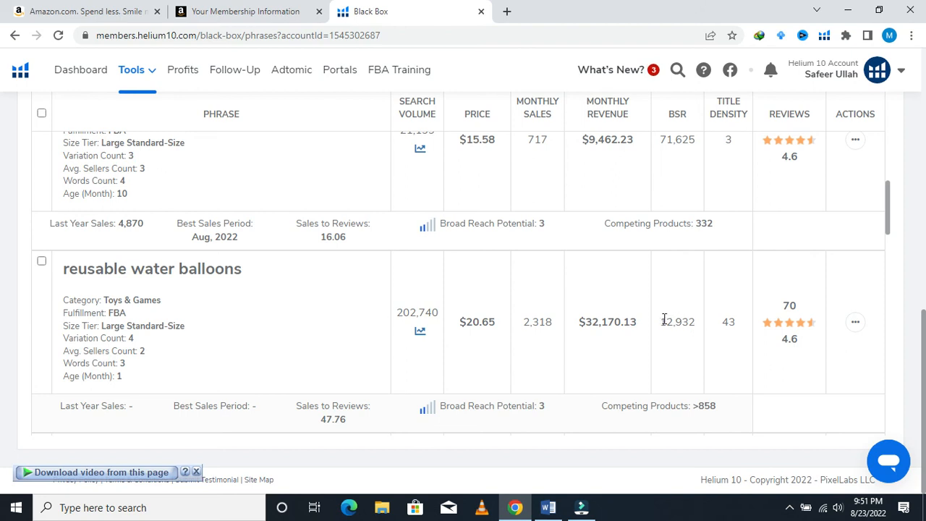
{"action": "left_click_drag", "start_coordinate": [660, 322], "coordinate": [695, 331]}
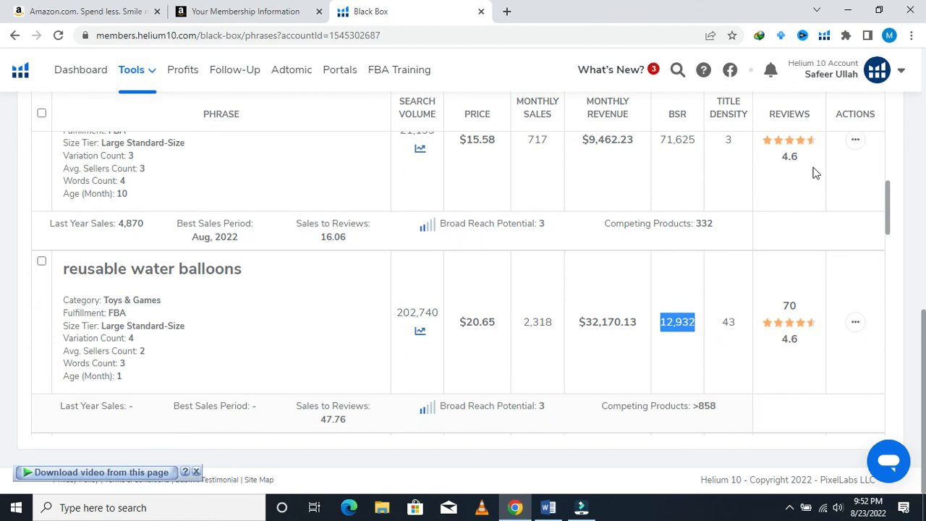
{"action": "double_click", "coordinate": [788, 304]}
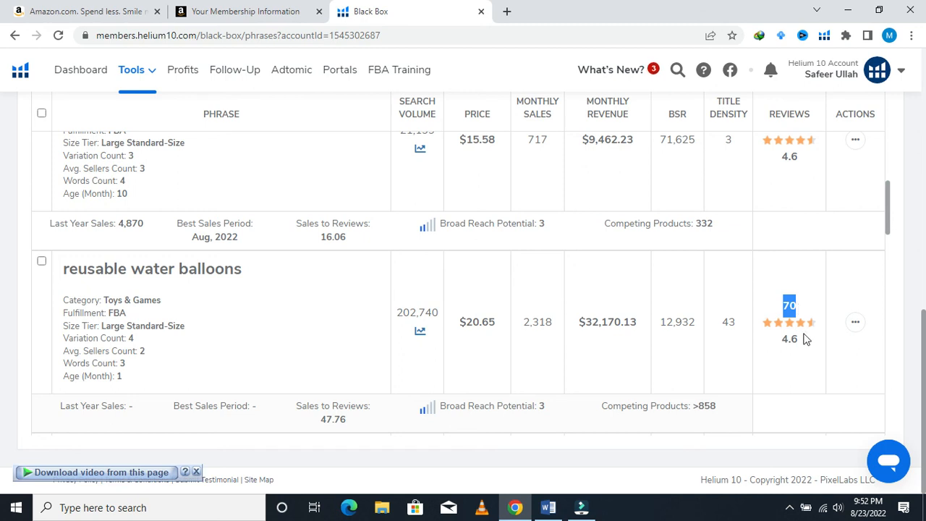
{"action": "left_click_drag", "start_coordinate": [804, 338], "coordinate": [777, 340]}
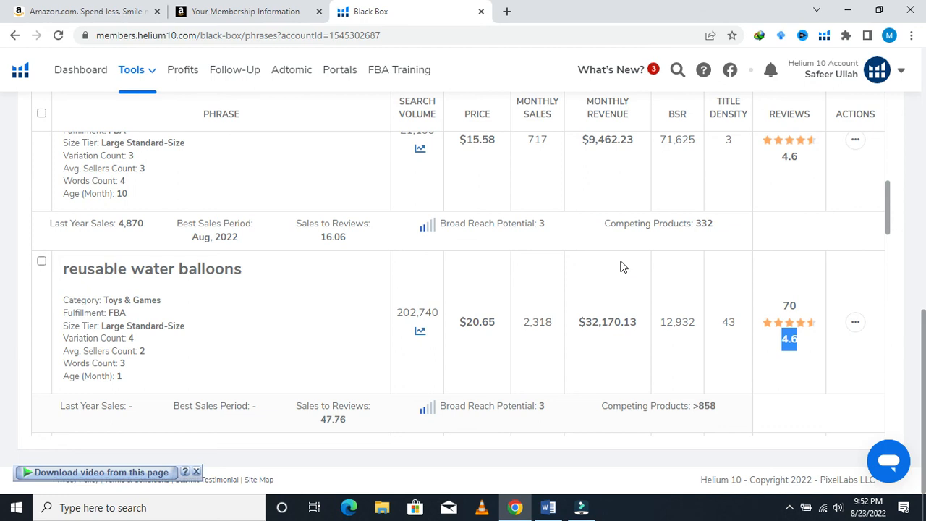
{"action": "scroll", "coordinate": [583, 304], "scroll_direction": "down", "scroll_amount": 2}
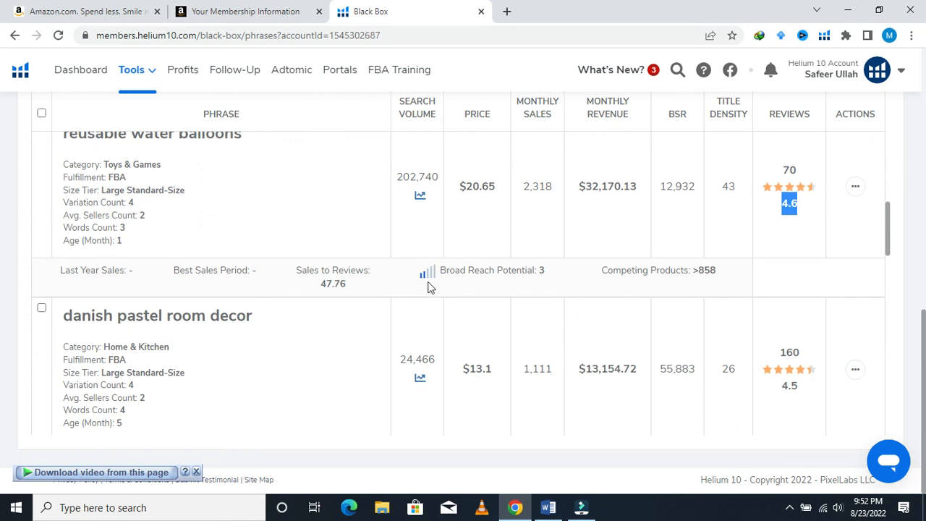
{"action": "scroll", "coordinate": [314, 291], "scroll_direction": "up", "scroll_amount": 1}
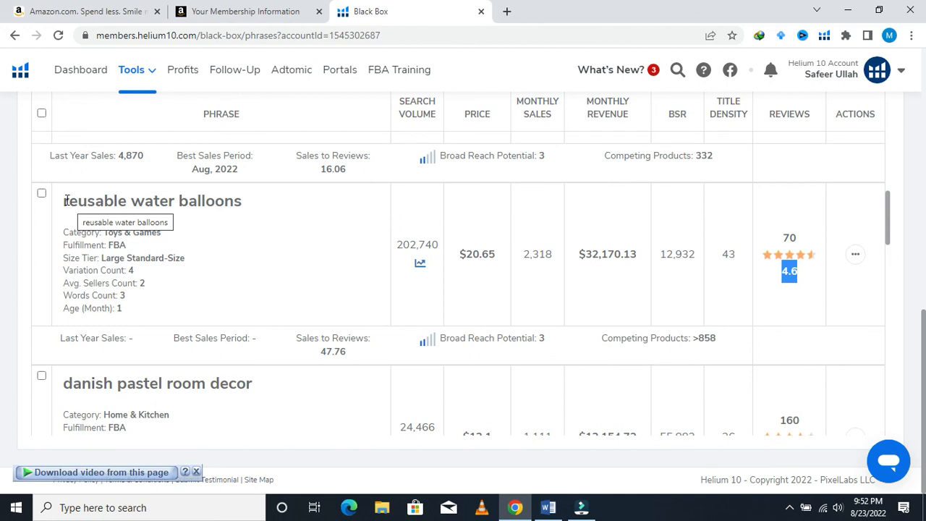
{"action": "left_click_drag", "start_coordinate": [64, 201], "coordinate": [246, 200]}
Examine the phrases listed after "reusable water balloons", from "danish pastel room decor" to "smiley face beads", then go back to "tiered tray decor"
{"action": "scroll", "coordinate": [243, 217], "scroll_direction": "down", "scroll_amount": 1}
{"action": "scroll", "coordinate": [244, 219], "scroll_direction": "down", "scroll_amount": 1}
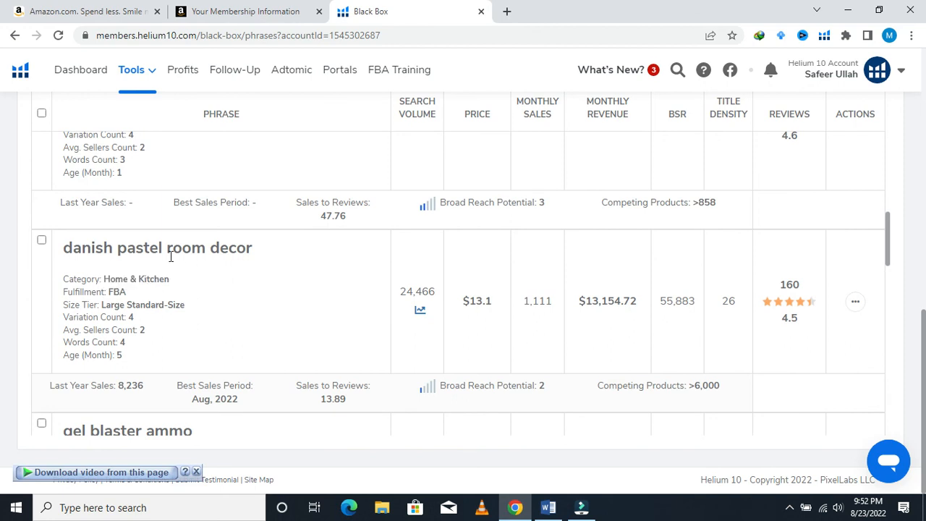
{"action": "scroll", "coordinate": [257, 255], "scroll_direction": "down", "scroll_amount": 3}
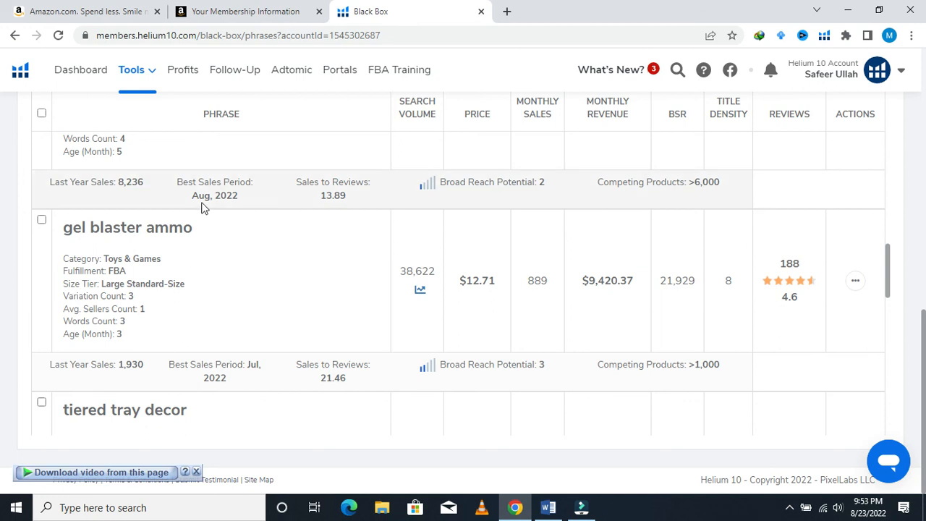
{"action": "scroll", "coordinate": [202, 247], "scroll_direction": "down", "scroll_amount": 1}
{"action": "scroll", "coordinate": [204, 247], "scroll_direction": "down", "scroll_amount": 3}
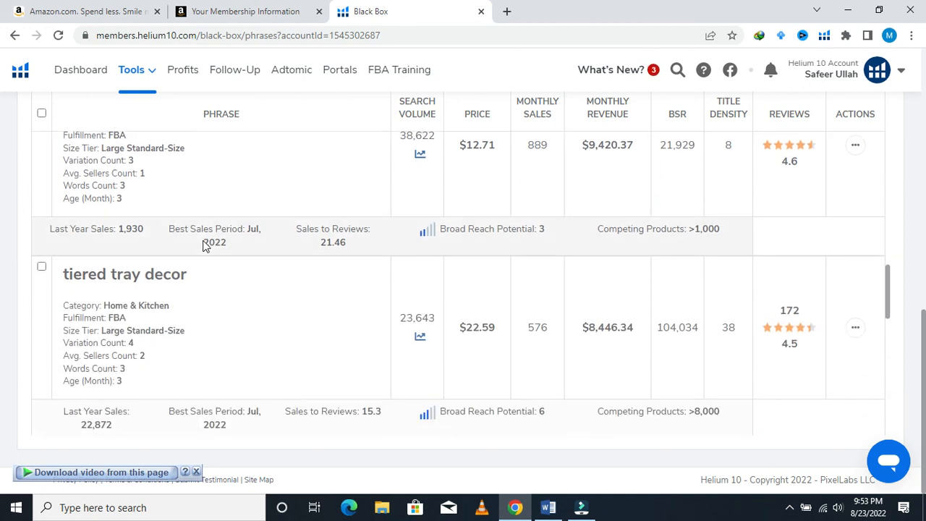
{"action": "scroll", "coordinate": [207, 244], "scroll_direction": "down", "scroll_amount": 4}
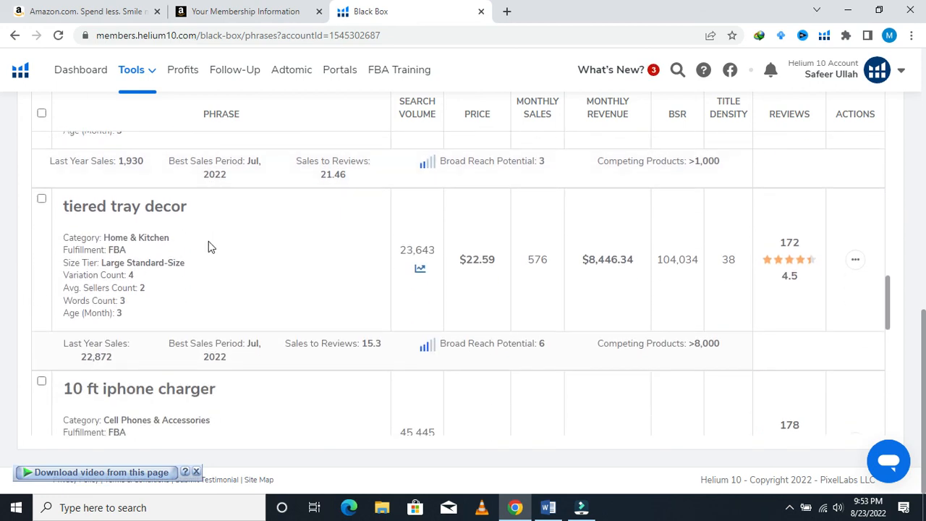
{"action": "scroll", "coordinate": [209, 247], "scroll_direction": "down", "scroll_amount": 4}
{"action": "scroll", "coordinate": [209, 246], "scroll_direction": "down", "scroll_amount": 4}
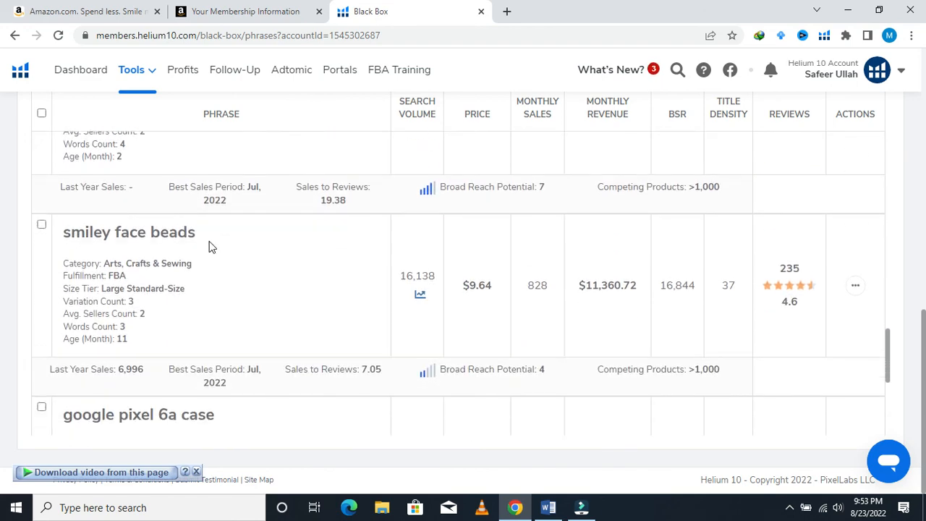
{"action": "scroll", "coordinate": [209, 246], "scroll_direction": "up", "scroll_amount": 6}
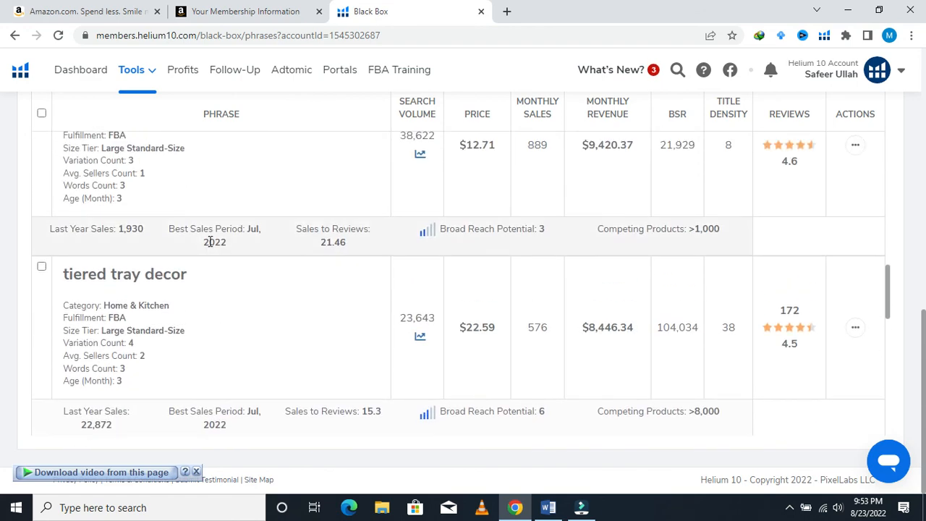